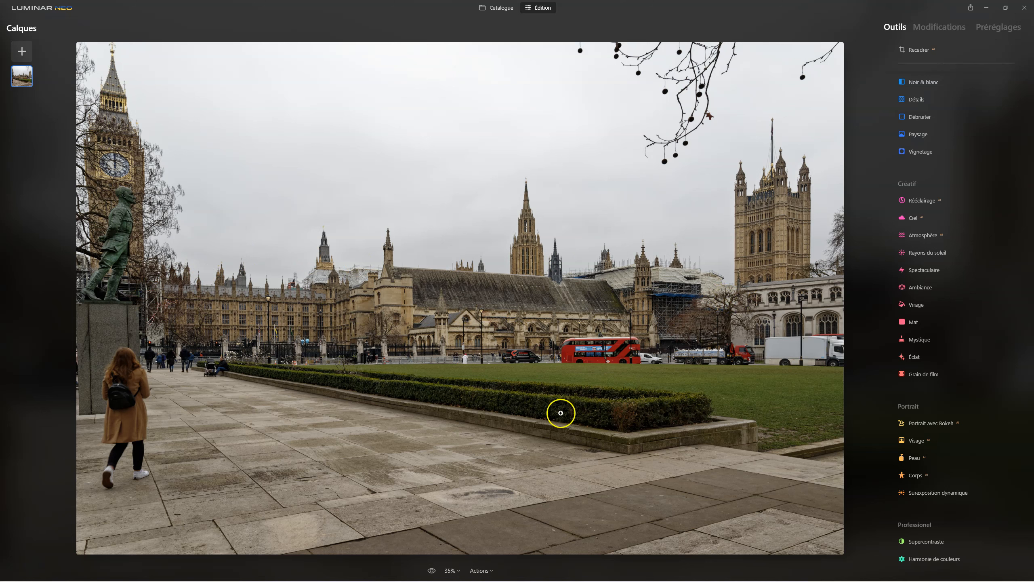
{"action": "left_click", "coordinate": [895, 152]}
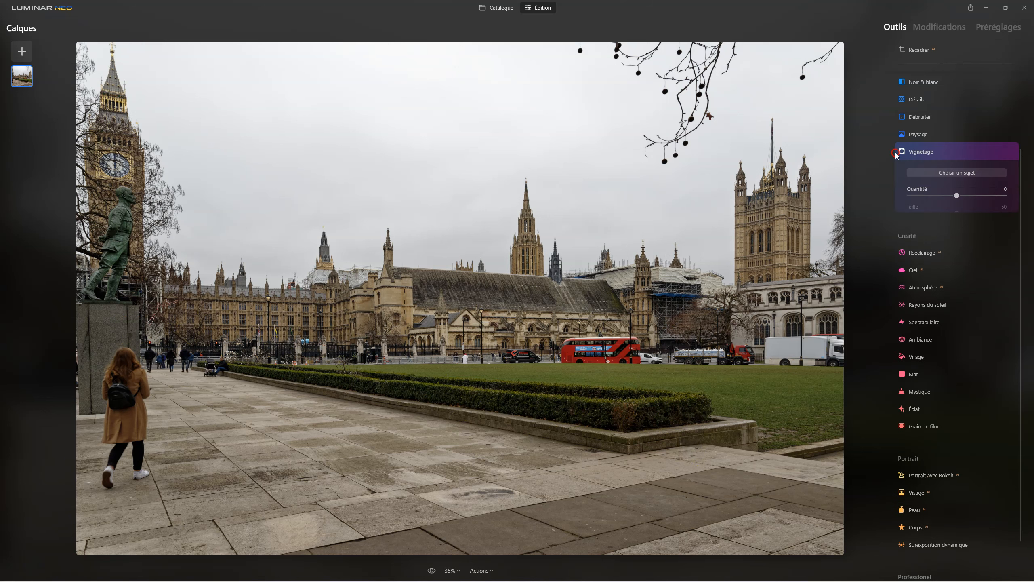
{"action": "left_click", "coordinate": [932, 153]}
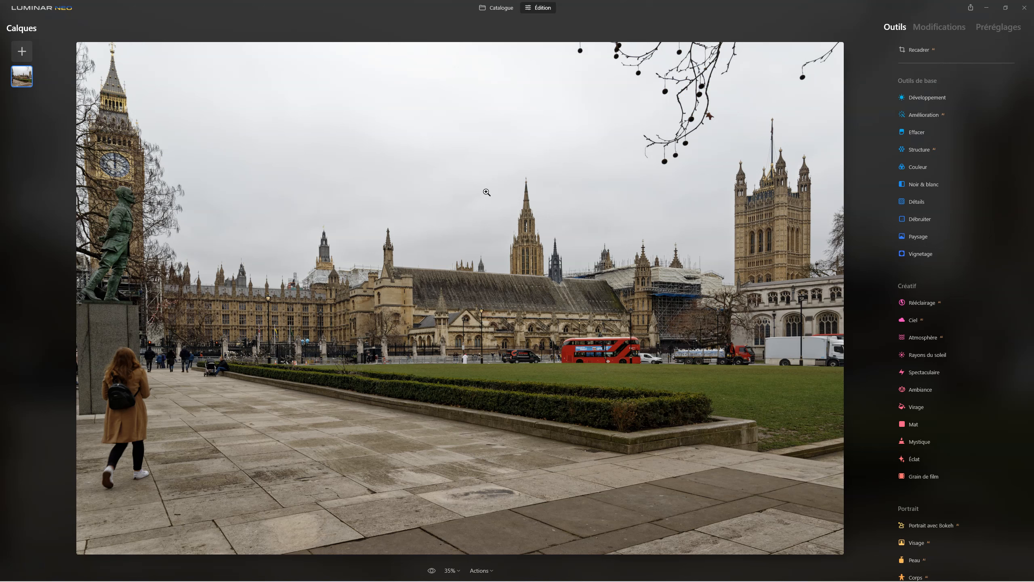
{"action": "left_click", "coordinate": [689, 247]}
{"action": "left_click_drag", "start_coordinate": [689, 247], "coordinate": [633, 342]}
{"action": "left_click", "coordinate": [719, 230]}
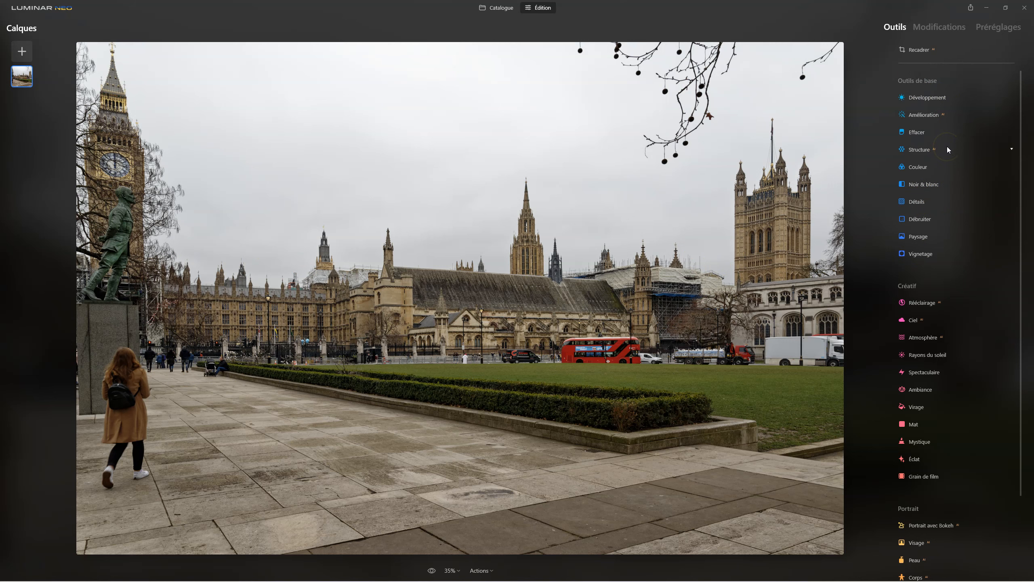
{"action": "left_click", "coordinate": [944, 397]}
Enhance the photo with the Amélioration Accent at 41 and the Structure Quantité at 31.
{"action": "left_click", "coordinate": [920, 116]}
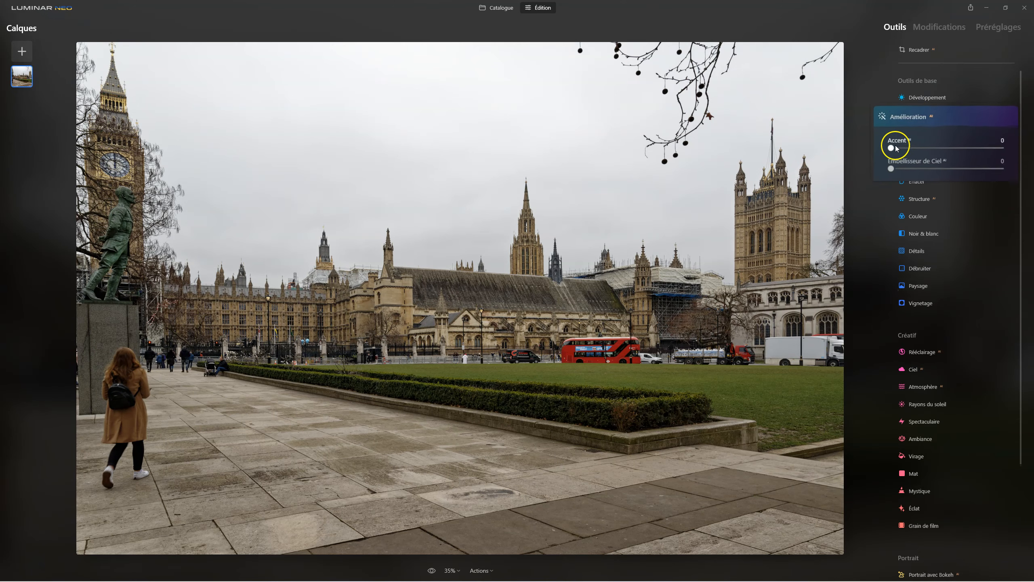
{"action": "left_click_drag", "start_coordinate": [875, 154], "coordinate": [926, 154]}
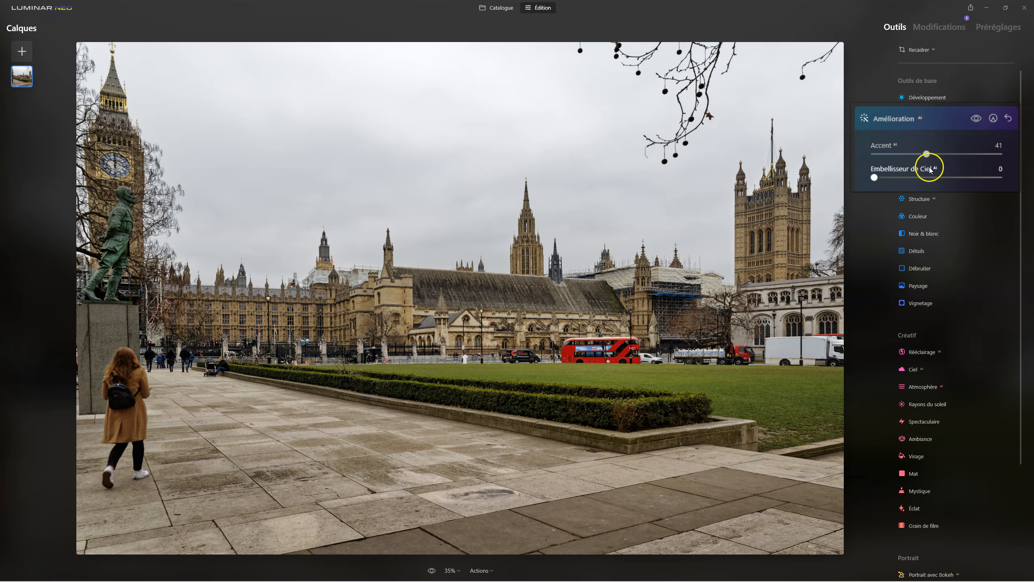
{"action": "left_click", "coordinate": [918, 198]}
{"action": "left_click_drag", "start_coordinate": [918, 188], "coordinate": [957, 188]}
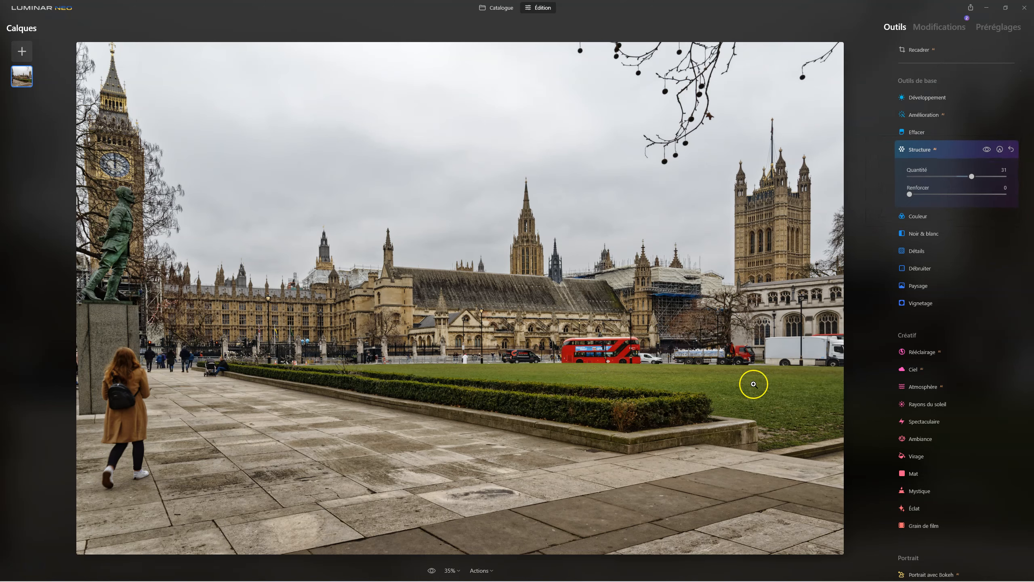
Apply the Spectaculaire effect with a Quantité of 43 and compare the photo with and without it.
{"action": "left_click", "coordinate": [923, 421]}
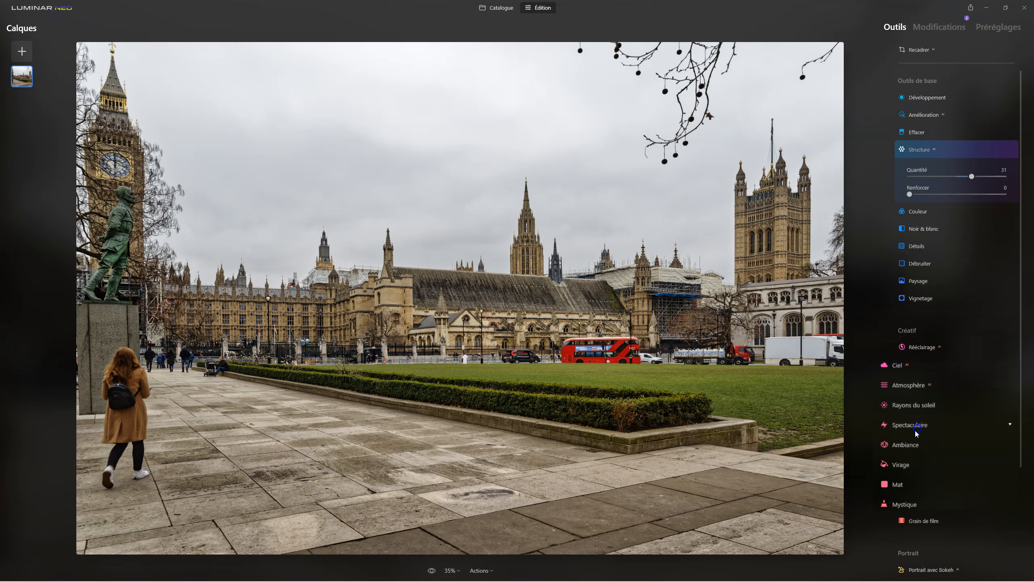
{"action": "left_click_drag", "start_coordinate": [875, 411], "coordinate": [927, 413]}
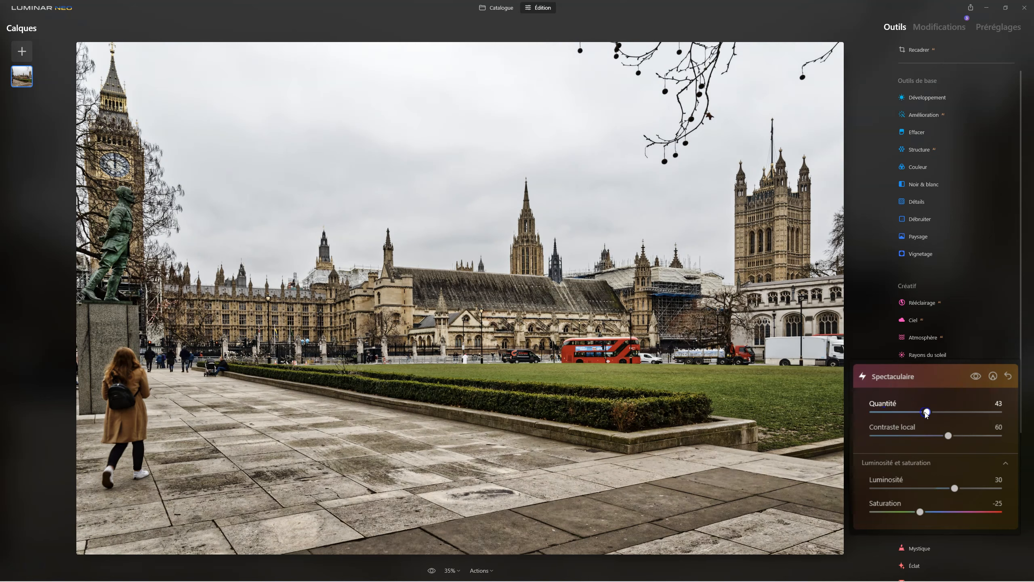
{"action": "left_click", "coordinate": [976, 377]}
{"action": "left_click", "coordinate": [977, 376]}
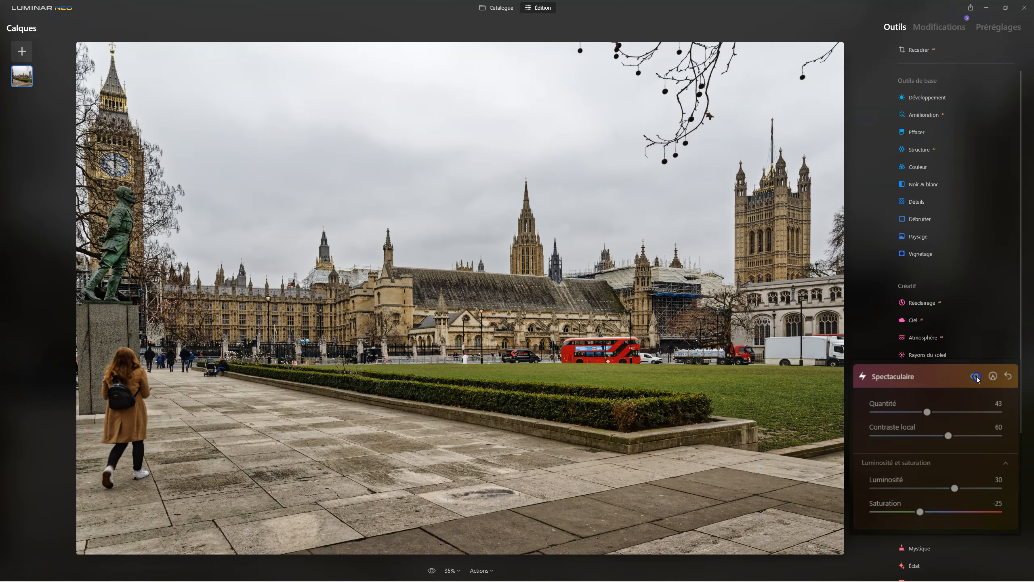
{"action": "left_click", "coordinate": [977, 377]}
{"action": "left_click", "coordinate": [977, 377]}
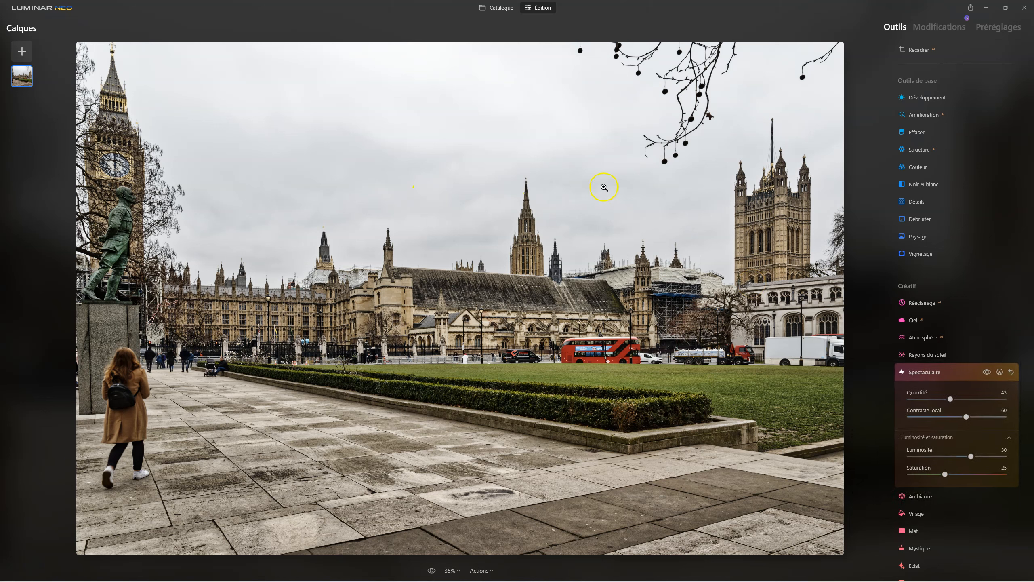
{"action": "left_click", "coordinate": [925, 374]}
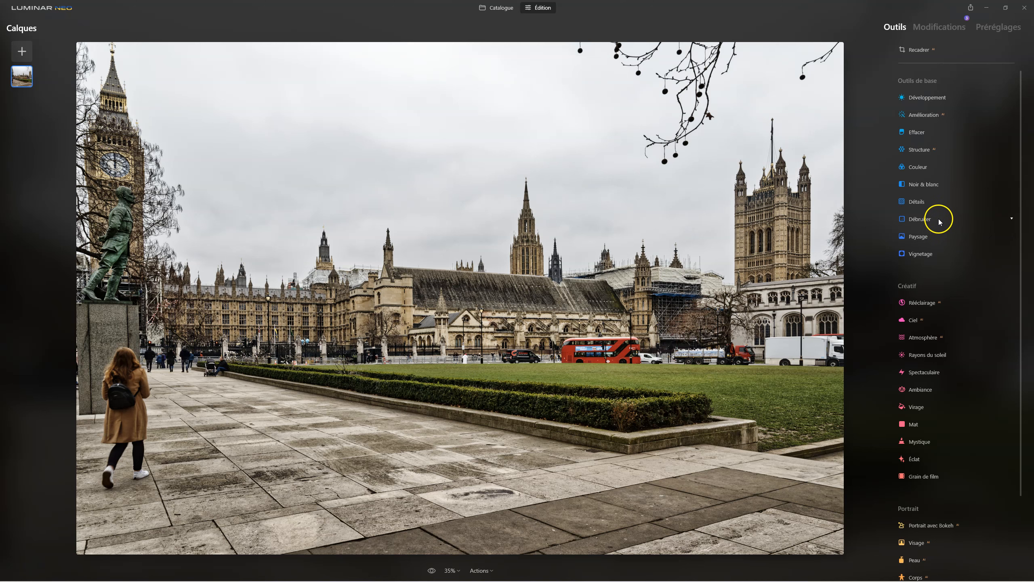
Add Brouillard fog with the Atmosphère tool, using a Quantité of 70 and a Profondeur of 50.
{"action": "left_click", "coordinate": [933, 342]}
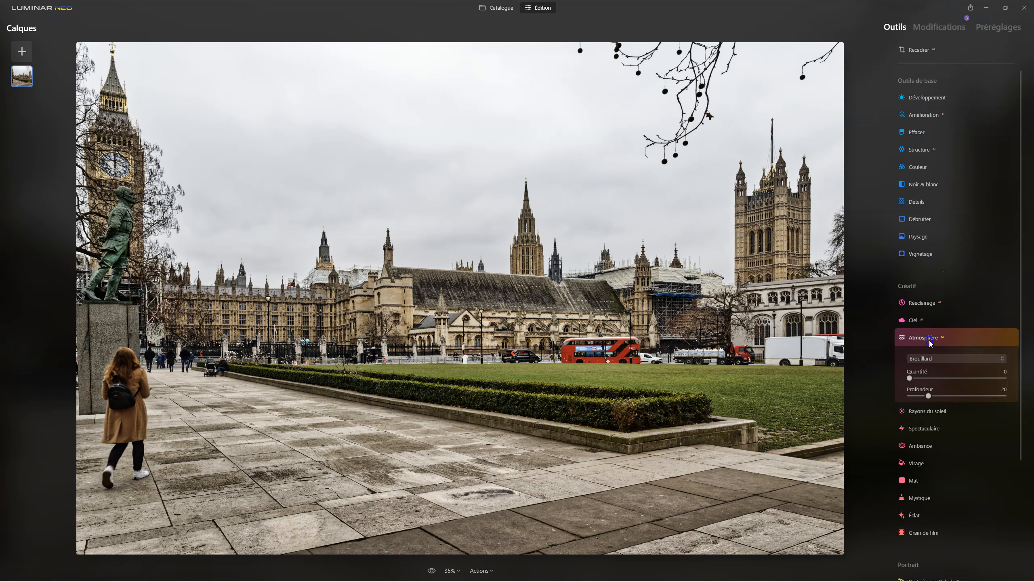
{"action": "left_click_drag", "start_coordinate": [878, 392], "coordinate": [954, 392]}
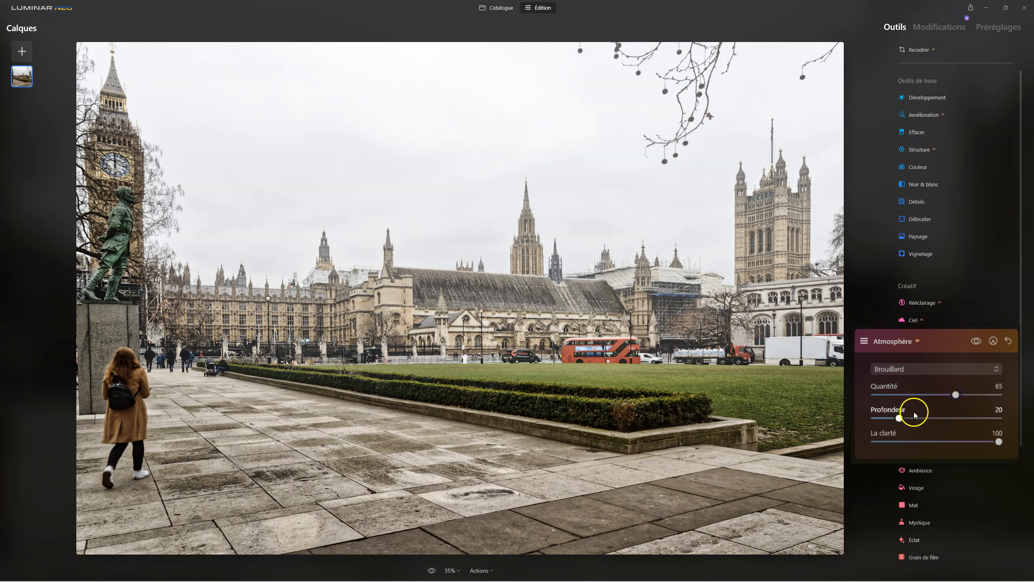
{"action": "left_click_drag", "start_coordinate": [900, 418], "coordinate": [944, 416]}
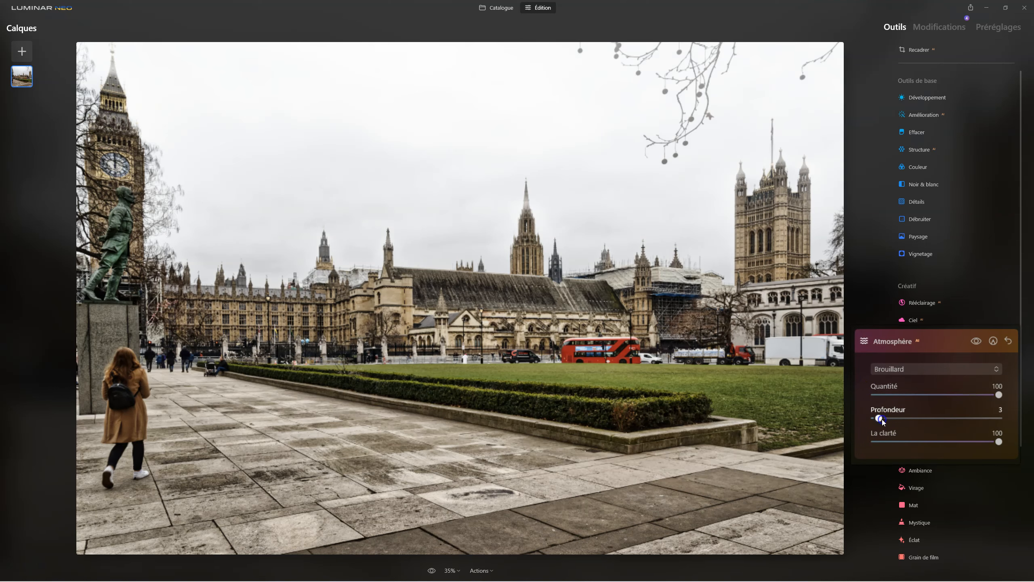
{"action": "left_click_drag", "start_coordinate": [882, 419], "coordinate": [939, 419]}
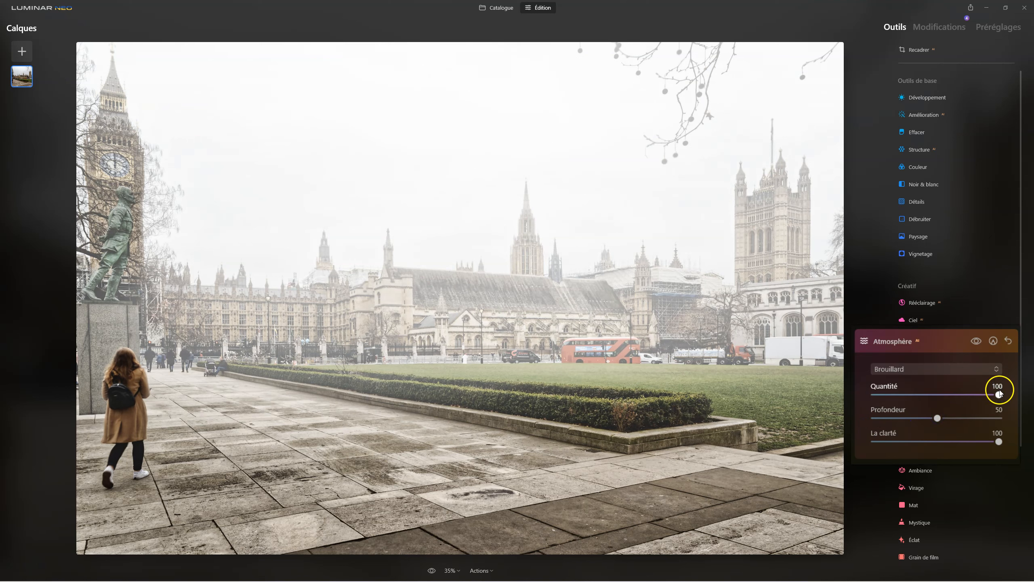
{"action": "left_click_drag", "start_coordinate": [1000, 395], "coordinate": [960, 399]}
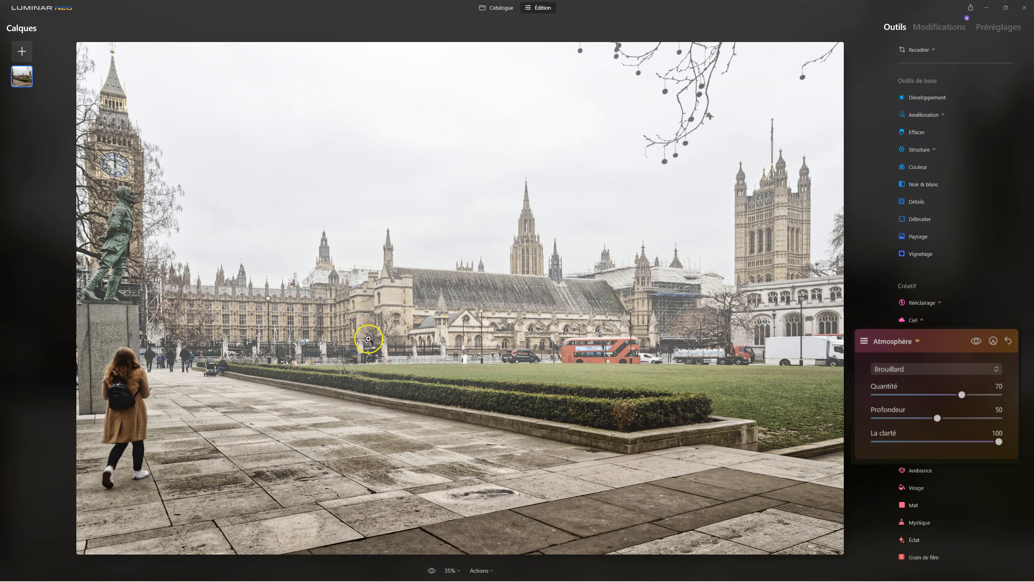
Compare the photo with and without the Atmosphère fog, and set its Profondeur to 77.
{"action": "left_click", "coordinate": [974, 341]}
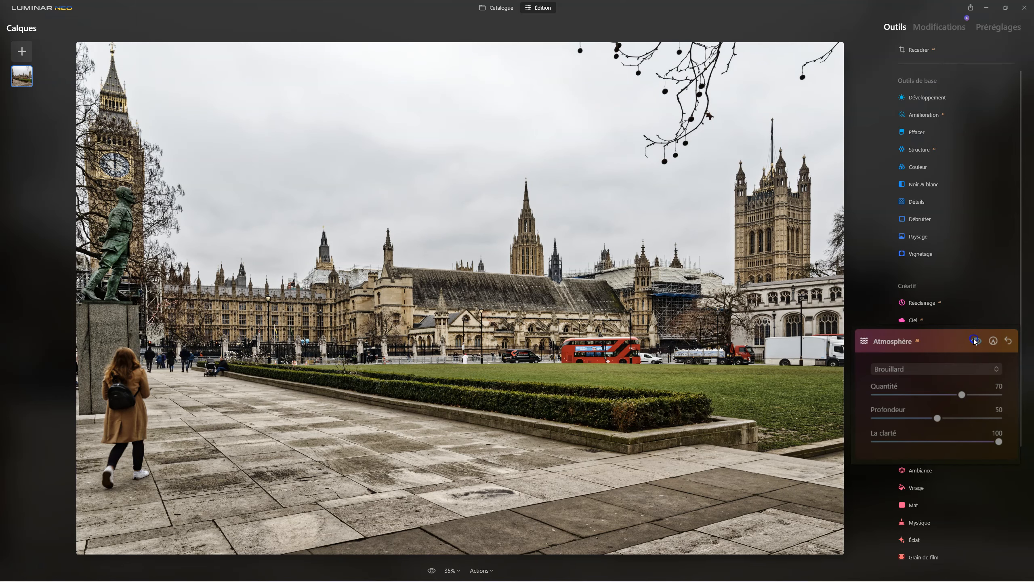
{"action": "left_click", "coordinate": [974, 341]}
{"action": "left_click", "coordinate": [974, 341]}
{"action": "left_click", "coordinate": [976, 340]}
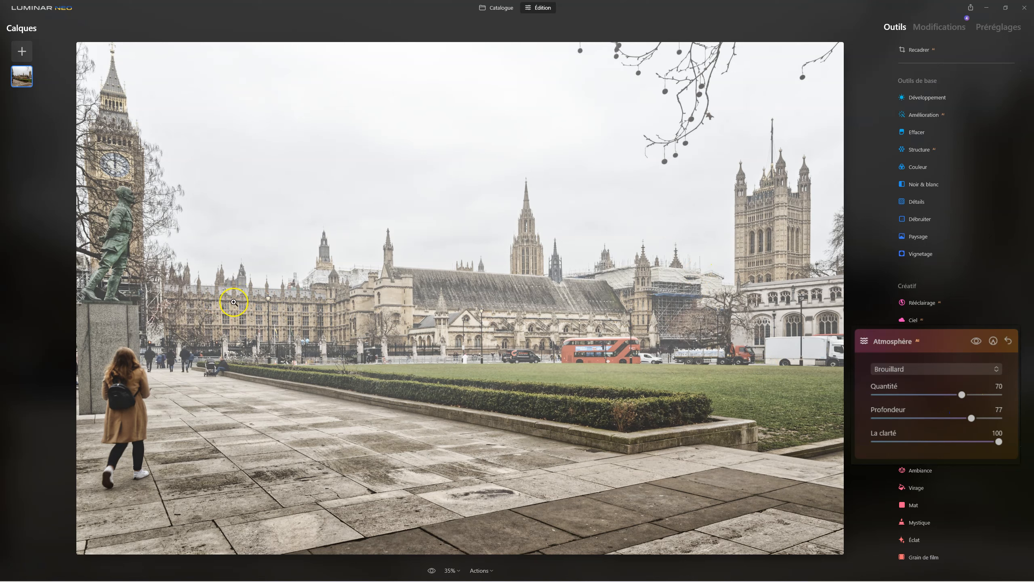
{"action": "left_click", "coordinate": [976, 341]}
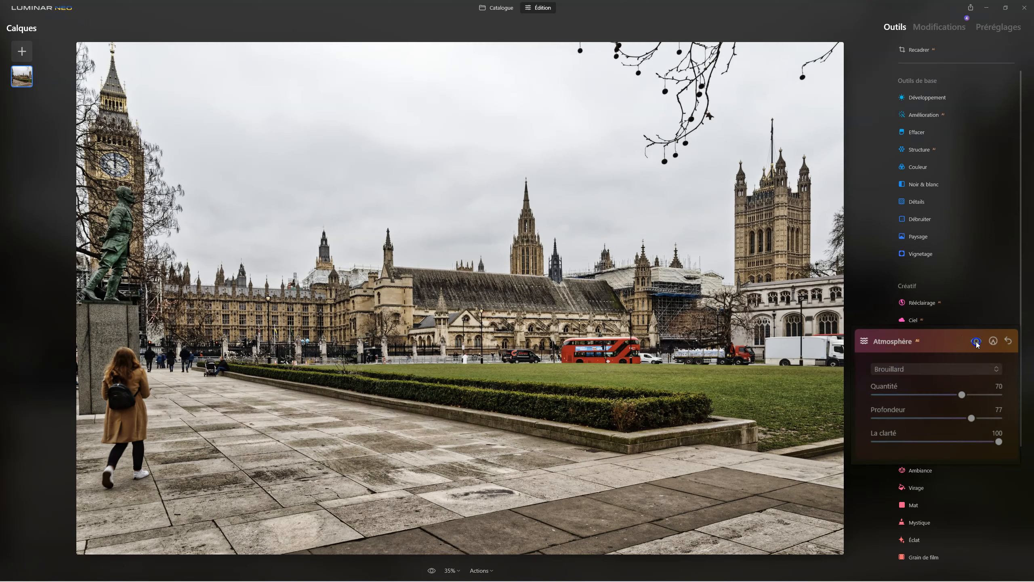
{"action": "left_click", "coordinate": [976, 342]}
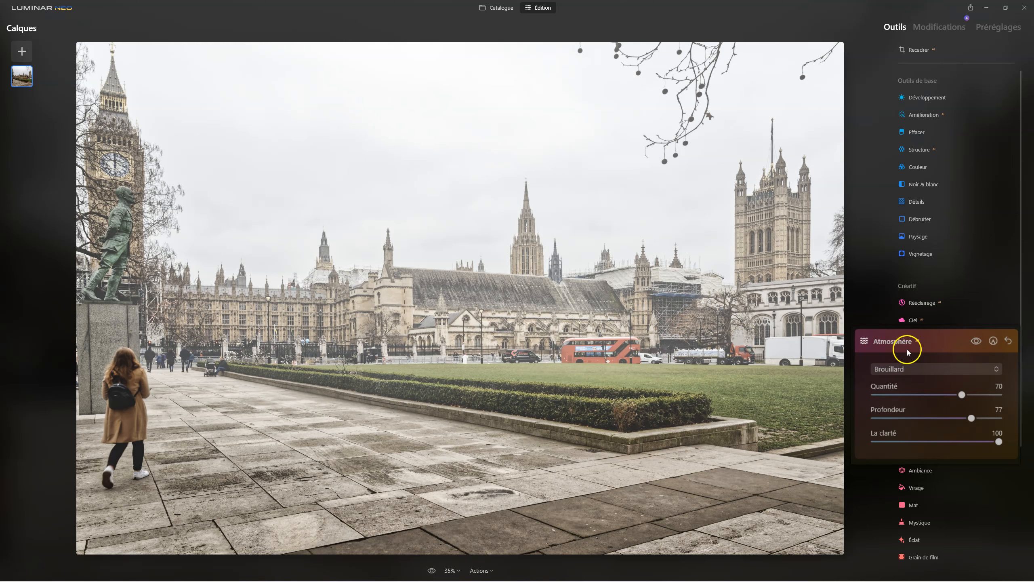
Change the atmosphere type to Niveaux de brouillard, with a Quantité of 53 and a Profondeur of 100.
{"action": "left_click", "coordinate": [933, 368]}
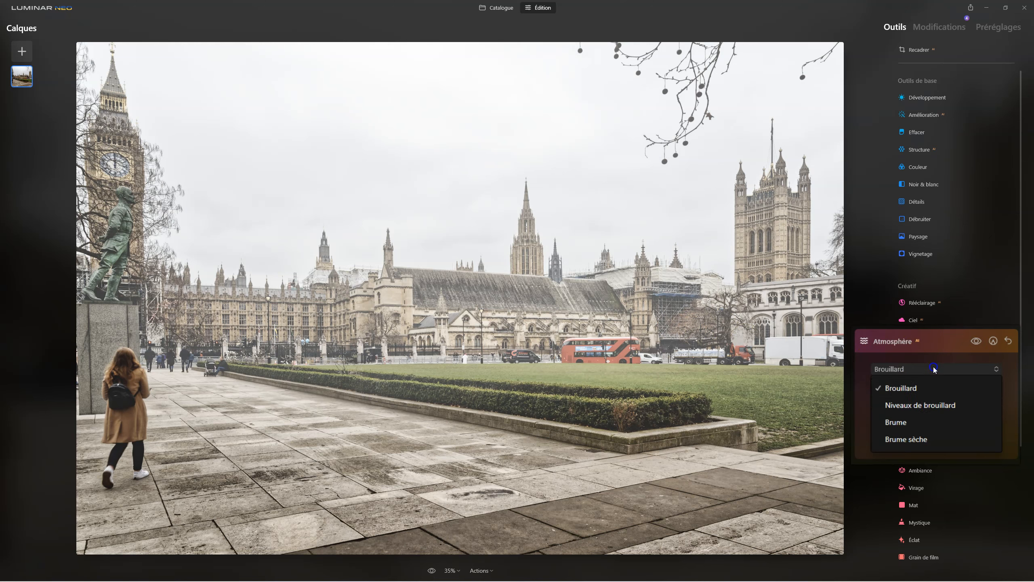
{"action": "left_click", "coordinate": [915, 410]}
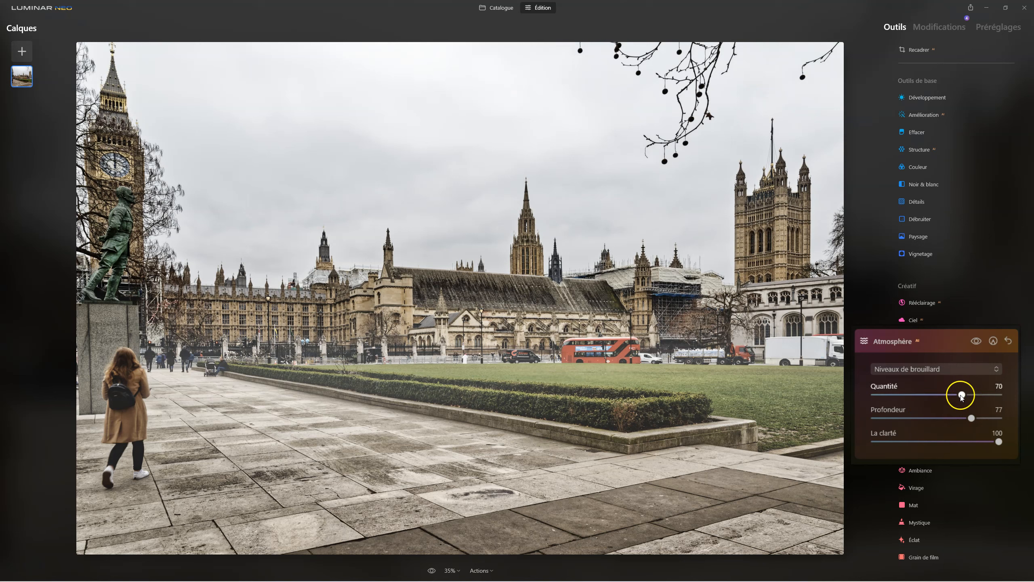
{"action": "left_click_drag", "start_coordinate": [961, 395], "coordinate": [1000, 418]}
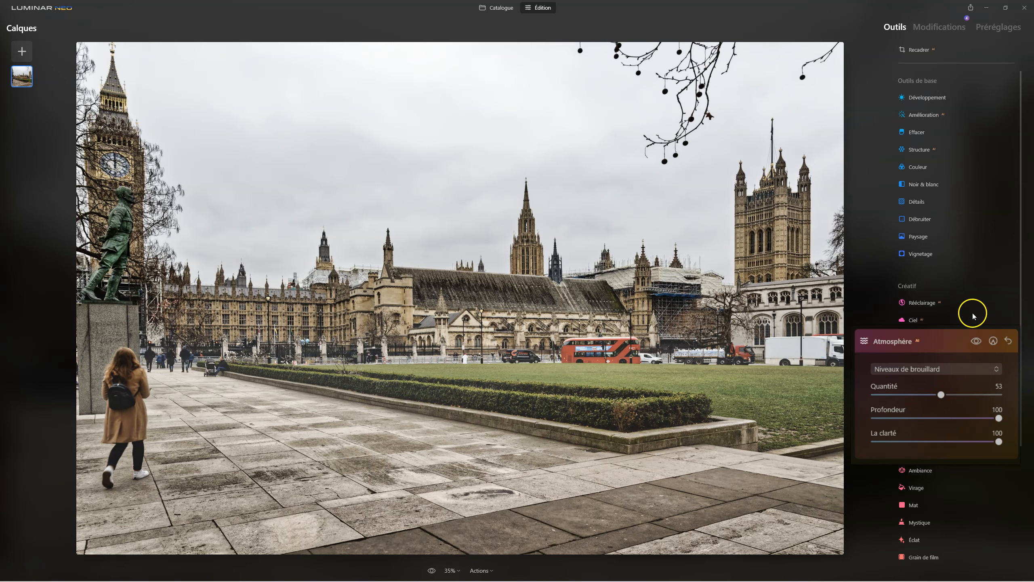
Try the Brume atmosphere type at full strength, and reduce its Quantité to 91 and its Profondeur to 53.
{"action": "left_click", "coordinate": [961, 368]}
{"action": "left_click", "coordinate": [924, 422]}
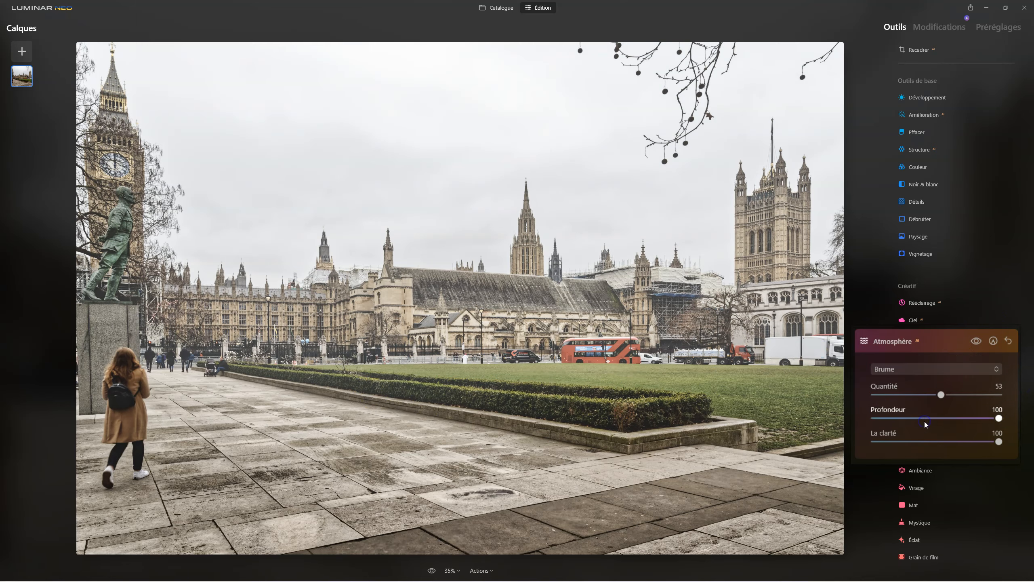
{"action": "left_click_drag", "start_coordinate": [942, 393], "coordinate": [1031, 369]}
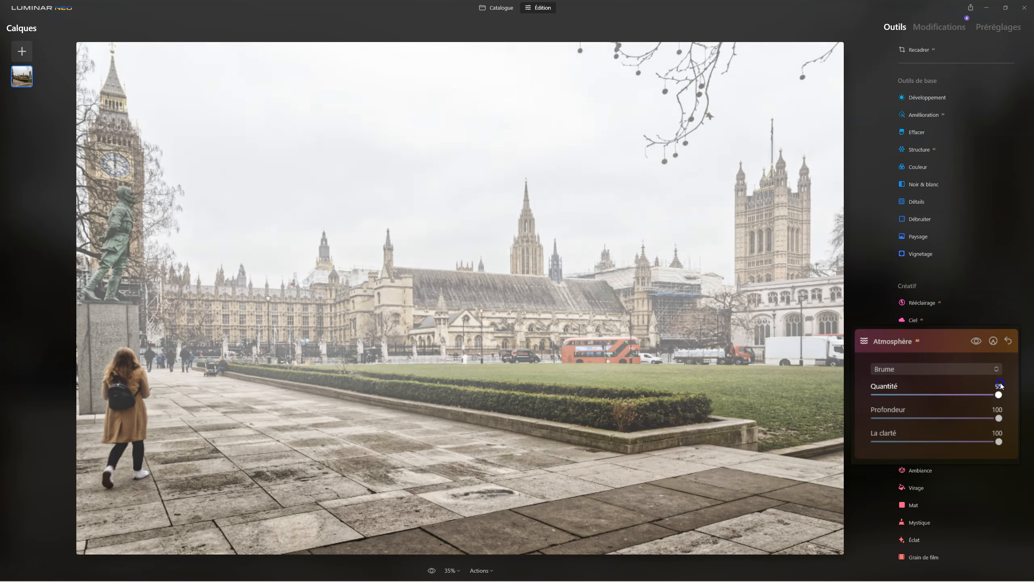
{"action": "left_click", "coordinate": [998, 418]}
{"action": "mouse_move", "coordinate": [995, 418]}
{"action": "left_mouse_down"}
{"action": "mouse_move", "coordinate": [912, 425]}
{"action": "mouse_move", "coordinate": [992, 422]}
{"action": "left_mouse_up"}
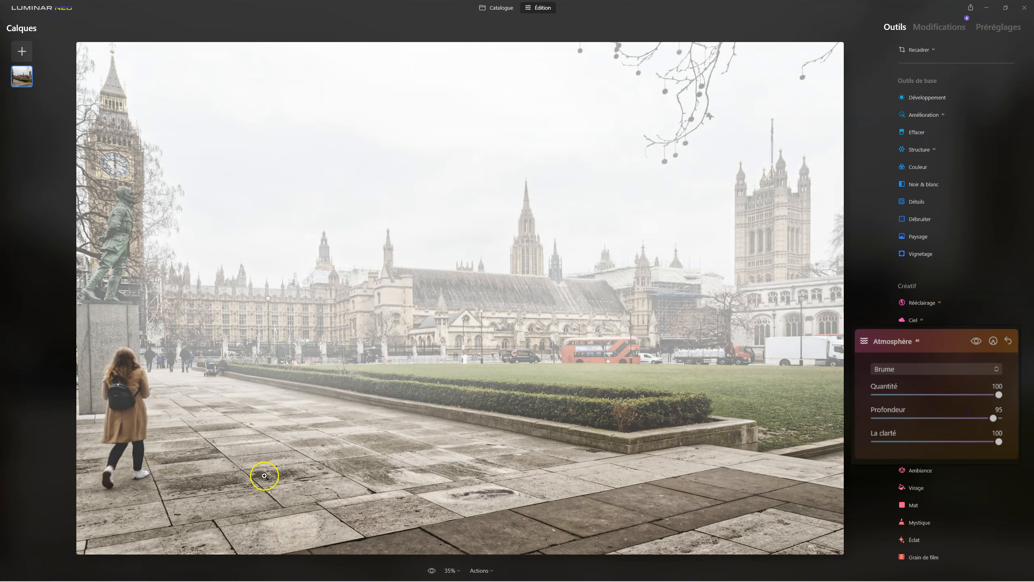
{"action": "left_click_drag", "start_coordinate": [980, 392], "coordinate": [943, 418]}
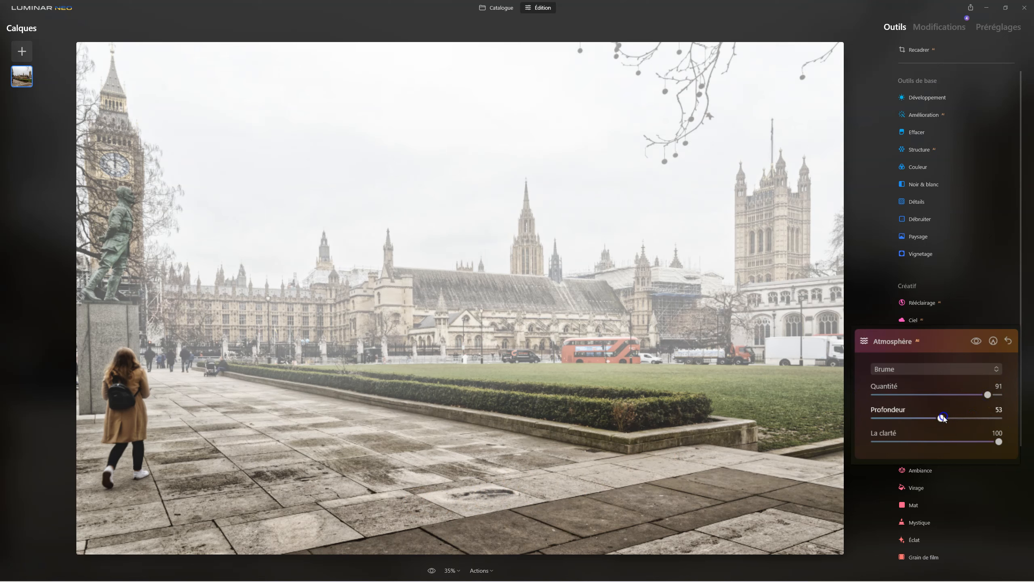
Switch the atmosphere type to Brume sèche, with a Quantité of 92 and a Profondeur of 62.
{"action": "left_click", "coordinate": [938, 371]}
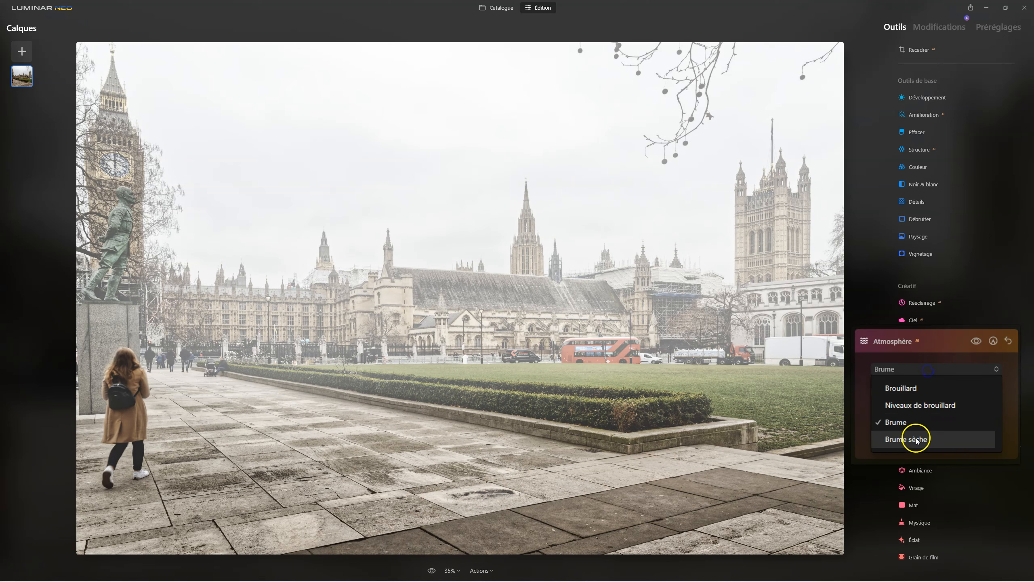
{"action": "left_click", "coordinate": [916, 439]}
{"action": "mouse_move", "coordinate": [993, 394]}
{"action": "left_mouse_down"}
{"action": "mouse_move", "coordinate": [896, 393]}
{"action": "mouse_move", "coordinate": [985, 393]}
{"action": "left_mouse_up"}
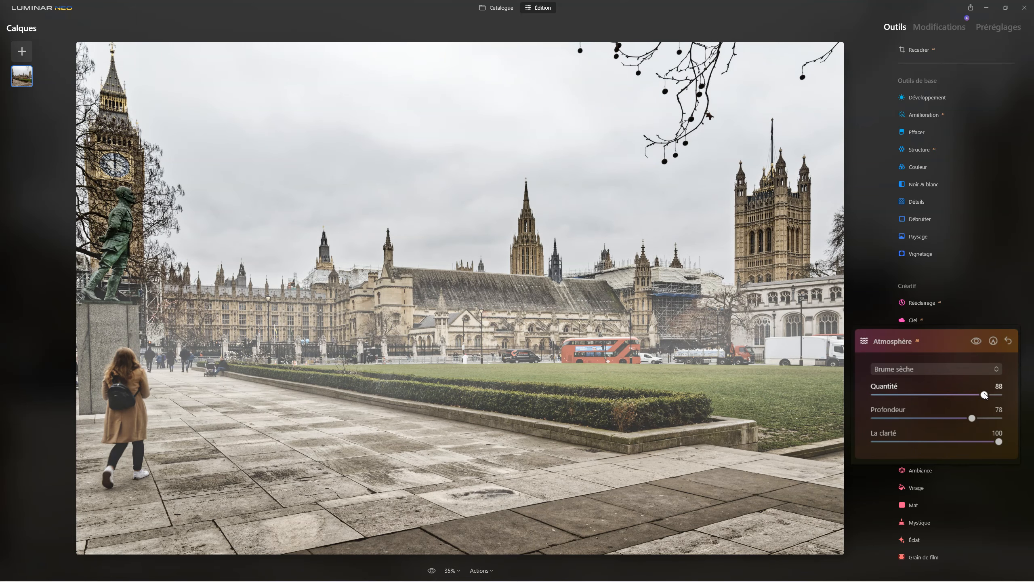
{"action": "left_click_drag", "start_coordinate": [973, 418], "coordinate": [988, 383]}
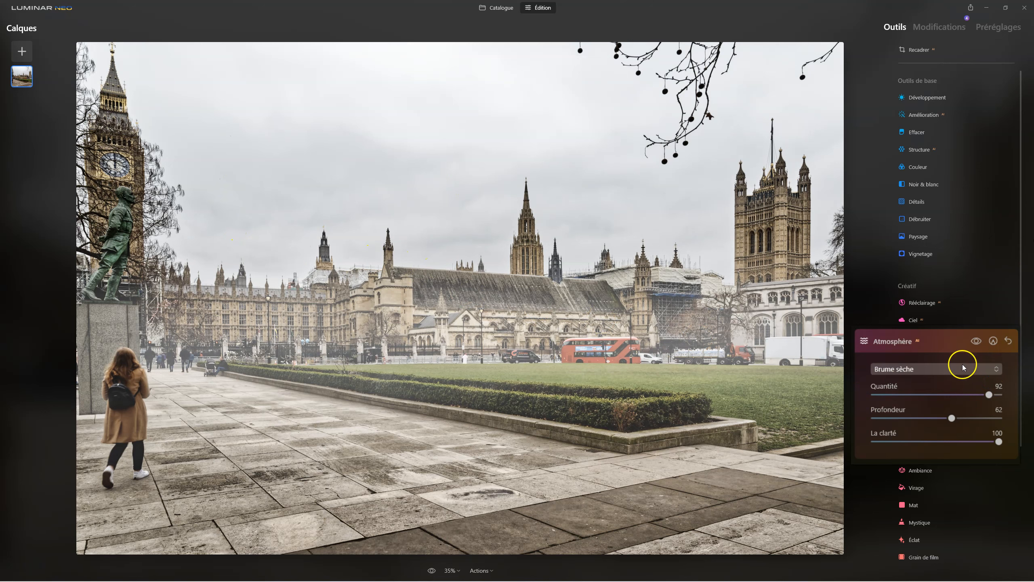
Try Brouillard again, then choose Brume as the atmosphere type with a Quantité of 66 and La clarté at 11.
{"action": "left_click", "coordinate": [911, 368]}
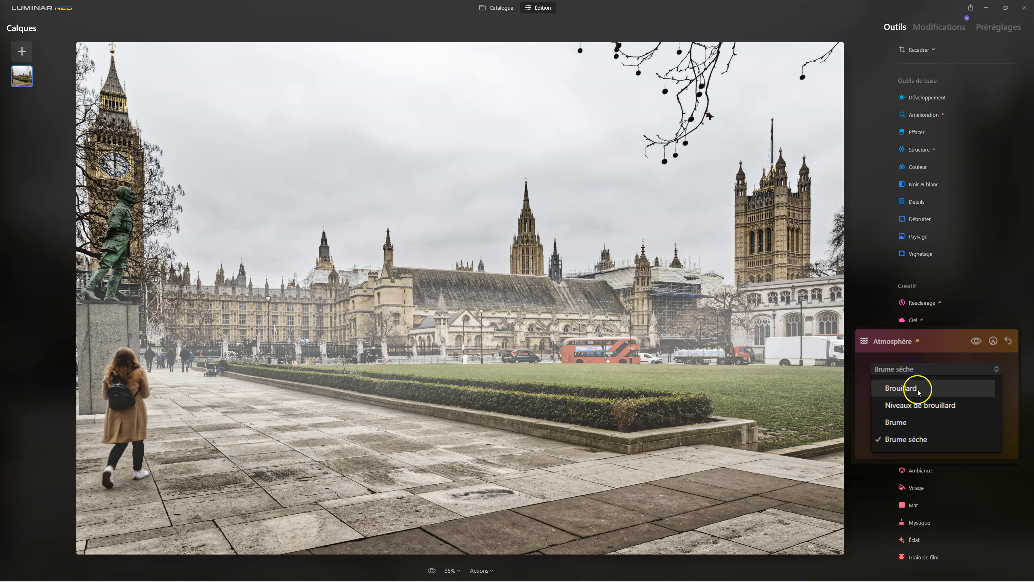
{"action": "left_click", "coordinate": [918, 389]}
{"action": "left_click", "coordinate": [914, 368]}
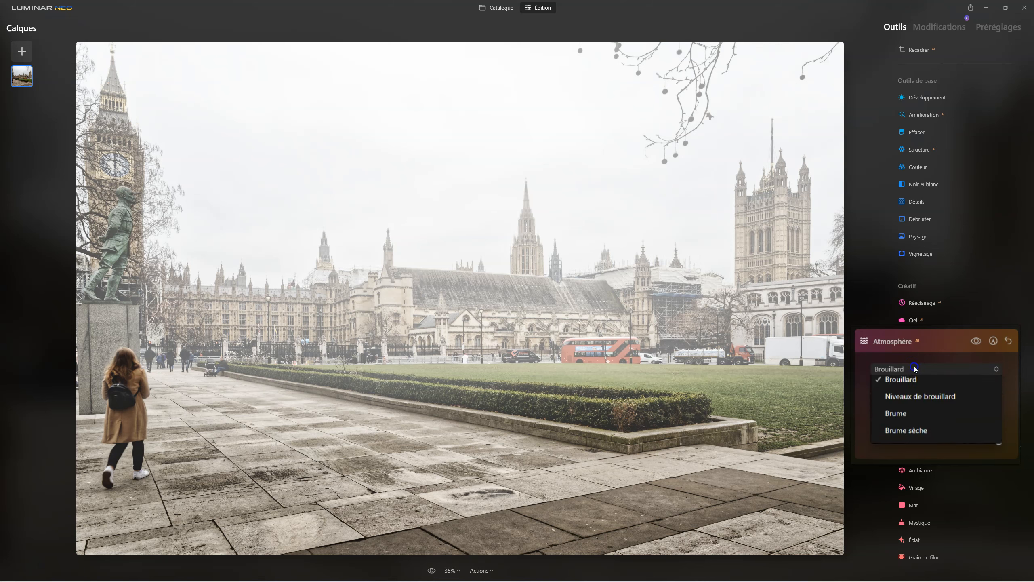
{"action": "left_click", "coordinate": [913, 421]}
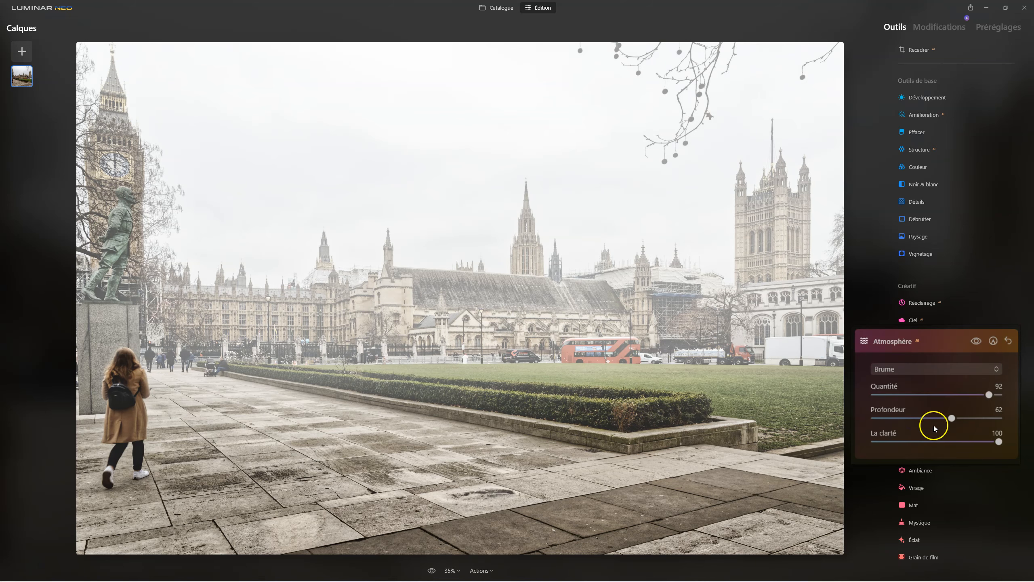
{"action": "left_click_drag", "start_coordinate": [987, 393], "coordinate": [958, 394]}
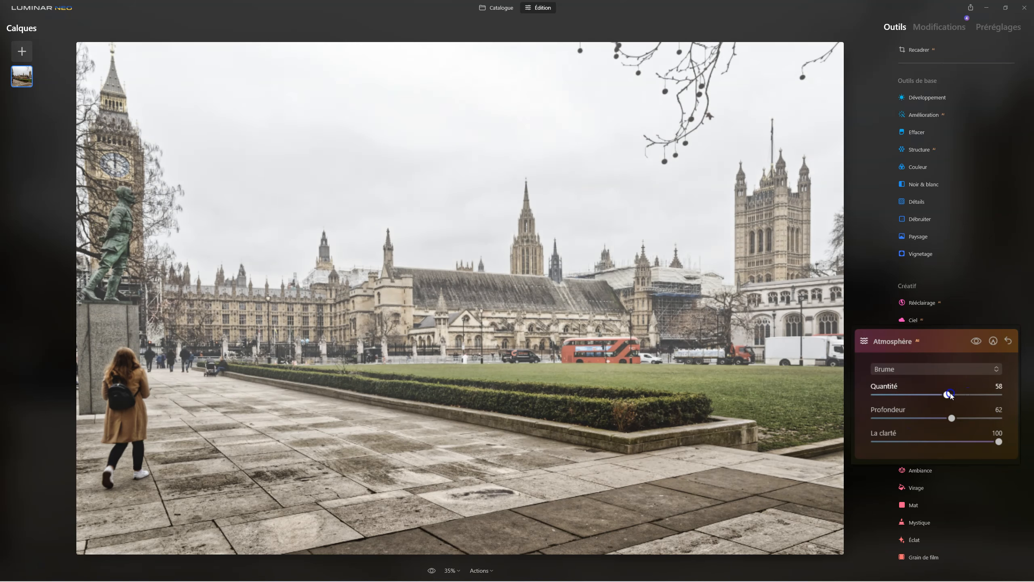
{"action": "left_click_drag", "start_coordinate": [998, 442], "coordinate": [890, 444]}
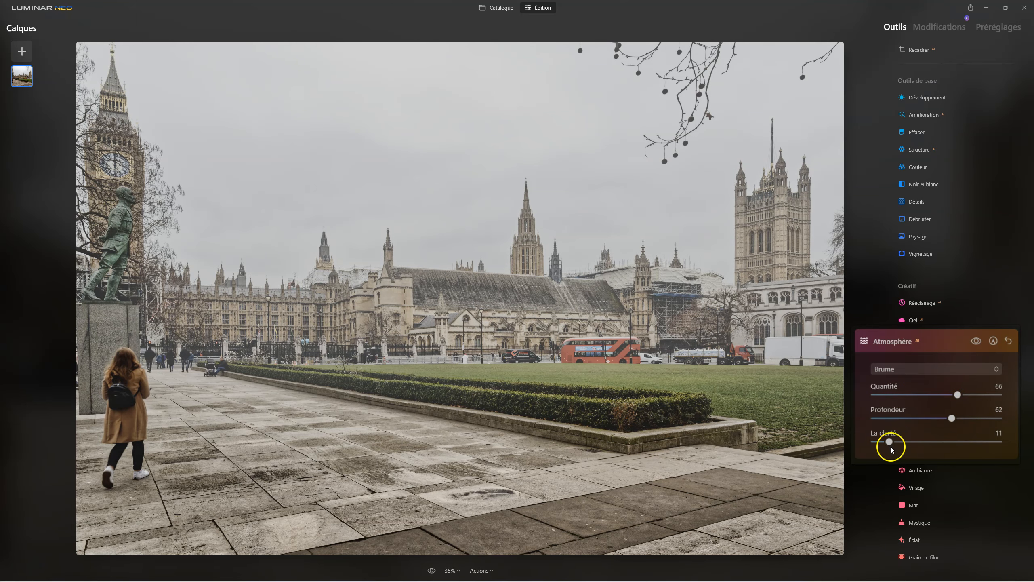
Adjust the Brume atmosphere to a Quantité of 65, a Profondeur of 83 and La clarté at 51.
{"action": "left_click_drag", "start_coordinate": [889, 442], "coordinate": [980, 395]}
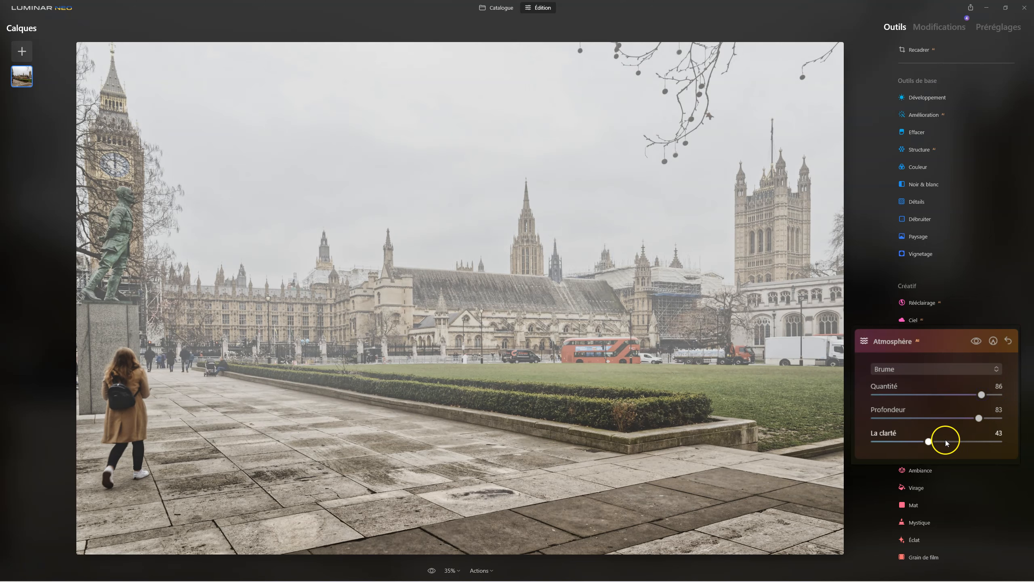
{"action": "left_click_drag", "start_coordinate": [933, 440], "coordinate": [909, 443]}
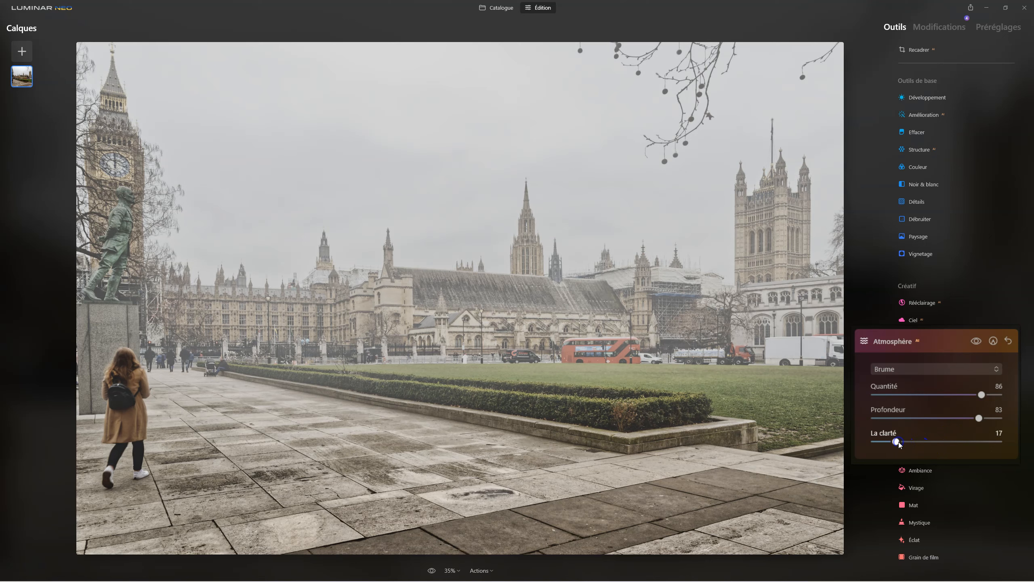
{"action": "left_click", "coordinate": [982, 394]}
{"action": "left_click_drag", "start_coordinate": [982, 395], "coordinate": [955, 397]}
{"action": "left_click", "coordinate": [896, 442]}
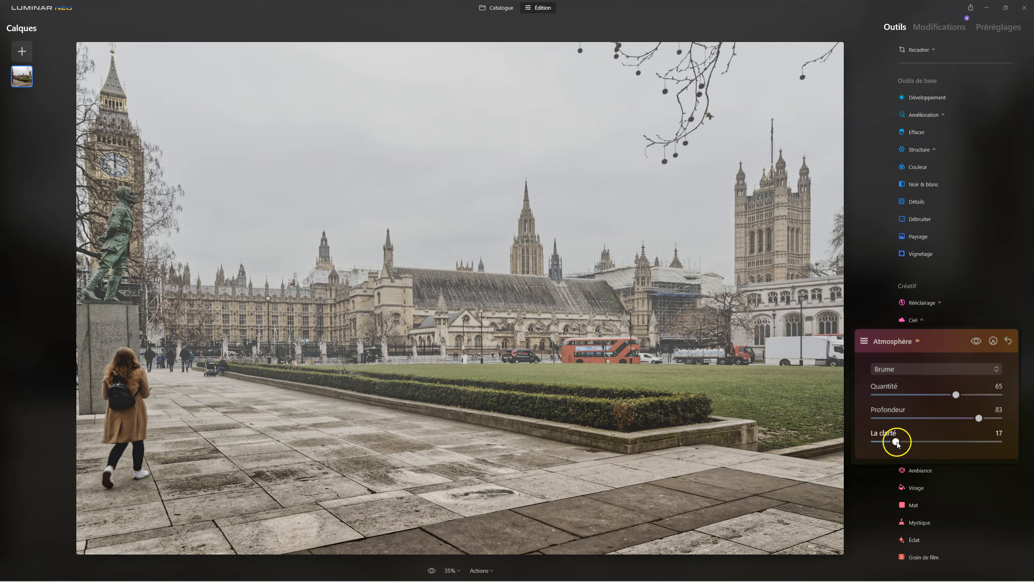
{"action": "left_click_drag", "start_coordinate": [897, 442], "coordinate": [928, 442]}
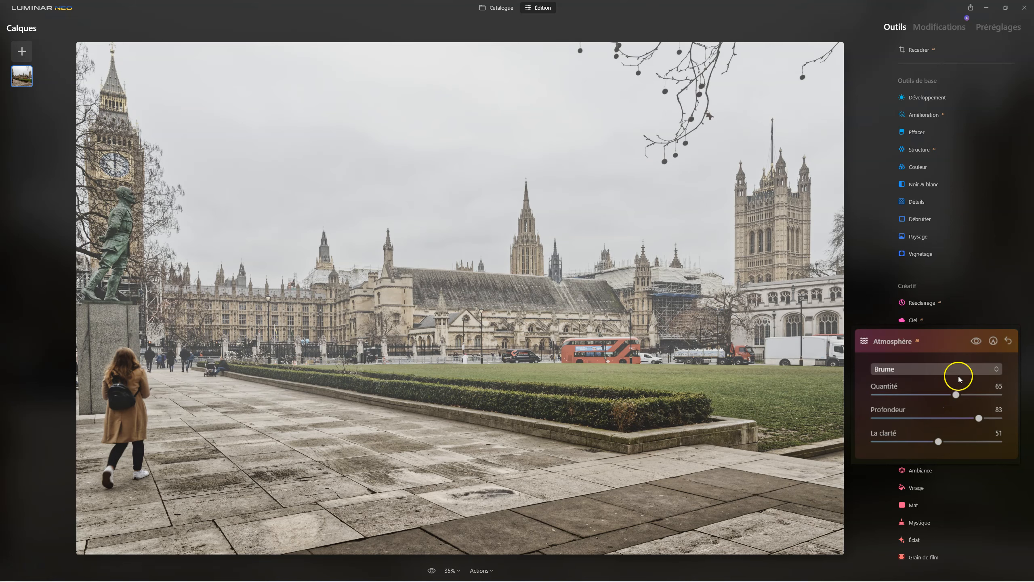
Compare the photo with and without the Atmosphère effect, and close the tool.
{"action": "left_click", "coordinate": [976, 341]}
{"action": "left_click", "coordinate": [976, 340]}
{"action": "left_click", "coordinate": [976, 341]}
{"action": "left_click", "coordinate": [976, 341]}
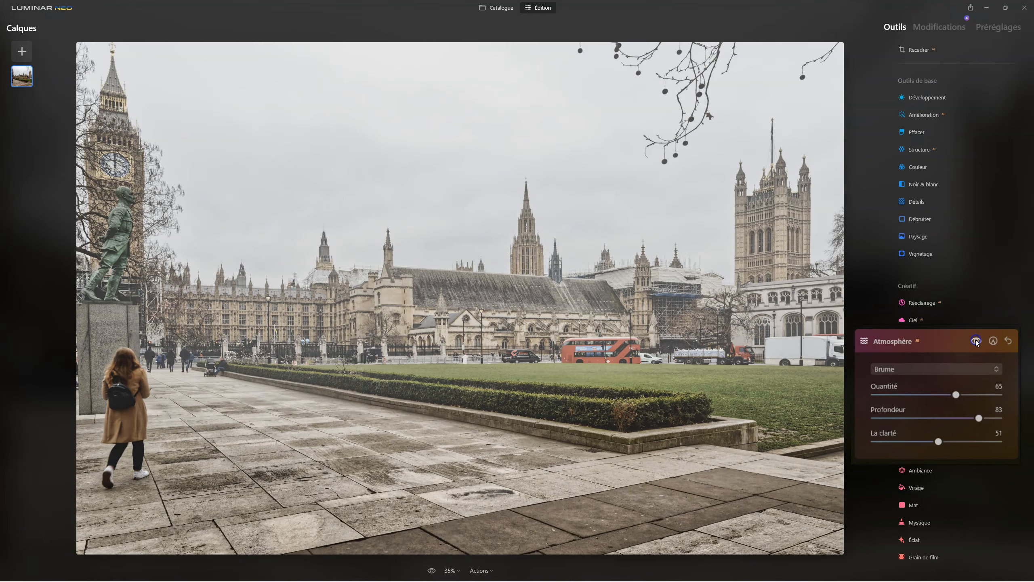
{"action": "left_click", "coordinate": [924, 338]}
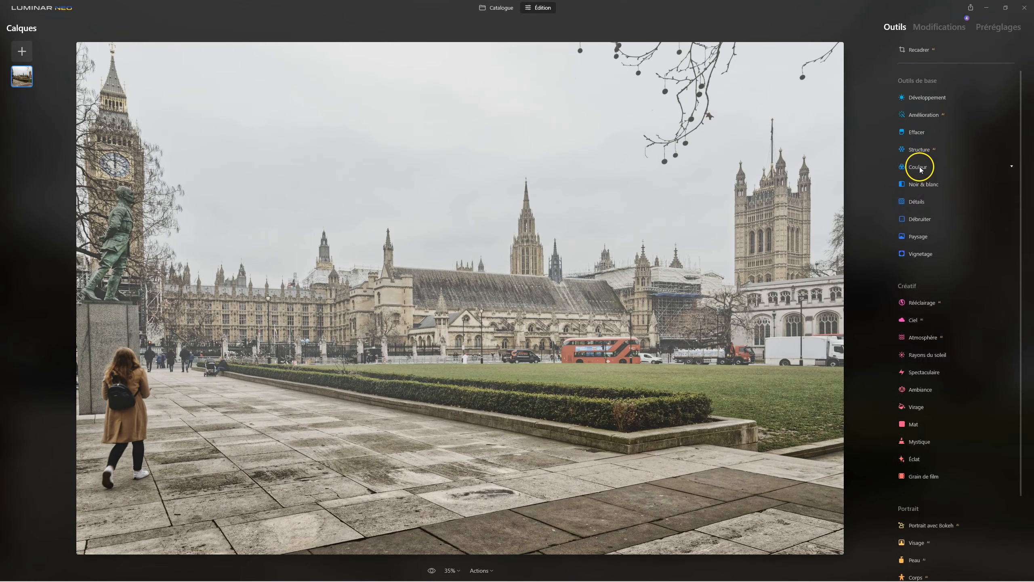
Lower the Vibrance to -31 with the Couleur tool, and compare the photo with and without this change.
{"action": "left_click", "coordinate": [919, 168]}
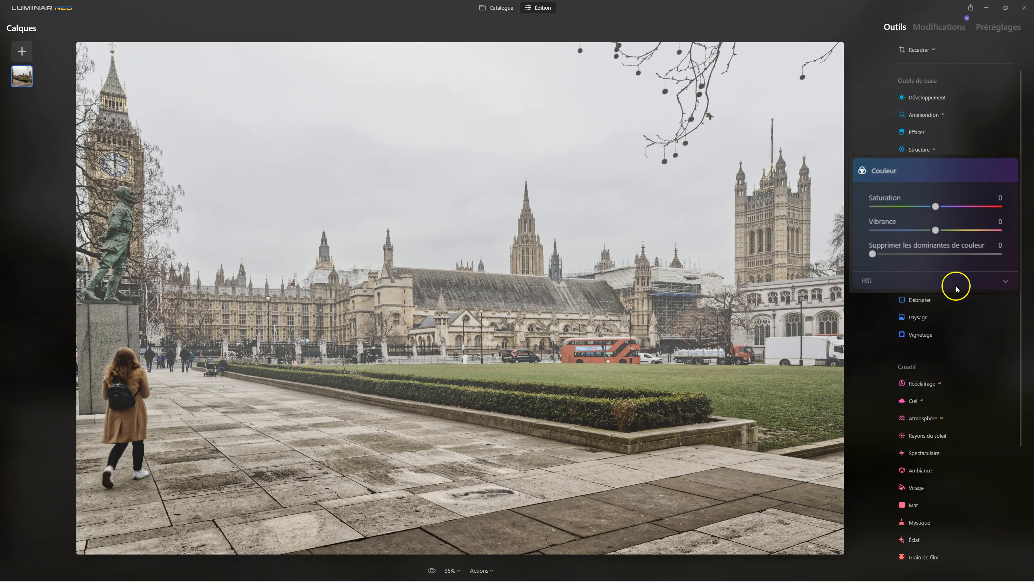
{"action": "mouse_move", "coordinate": [937, 227]}
{"action": "left_mouse_down"}
{"action": "mouse_move", "coordinate": [904, 230]}
{"action": "mouse_move", "coordinate": [945, 233]}
{"action": "left_mouse_up"}
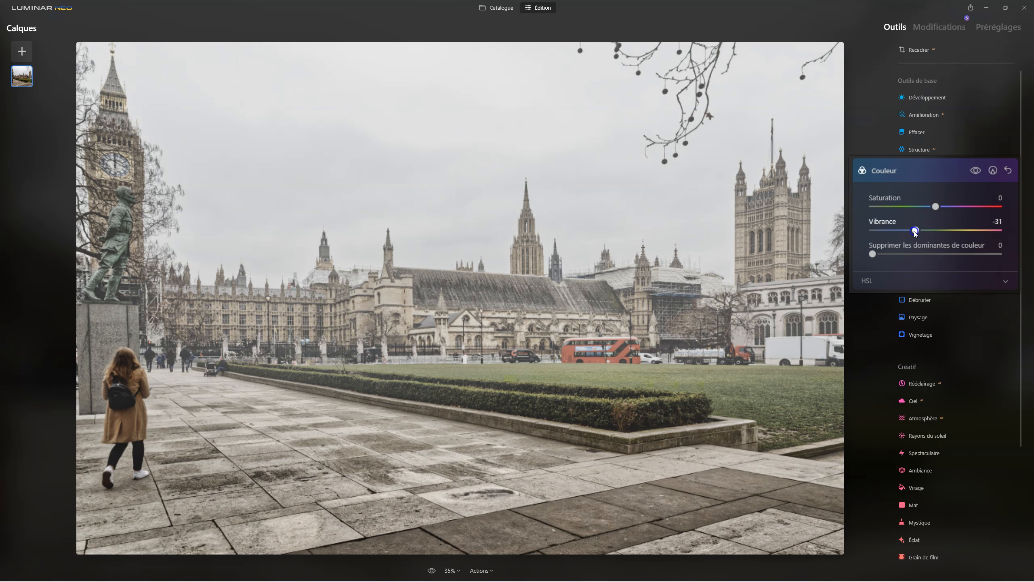
{"action": "left_click", "coordinate": [976, 170]}
{"action": "left_click", "coordinate": [977, 171]}
{"action": "left_click", "coordinate": [946, 168]}
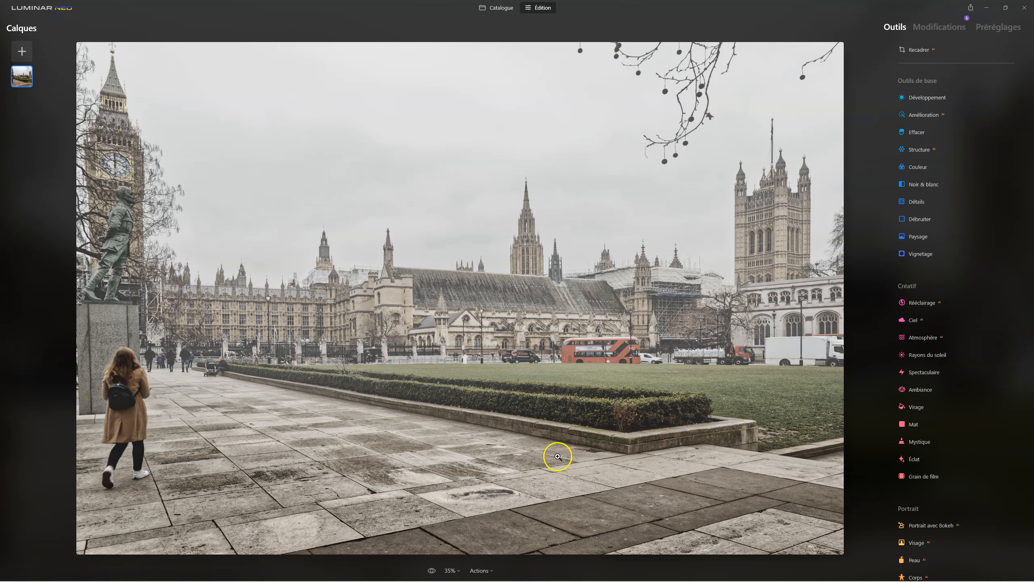
Compare the fully edited photo with the original several times.
{"action": "left_click", "coordinate": [431, 570]}
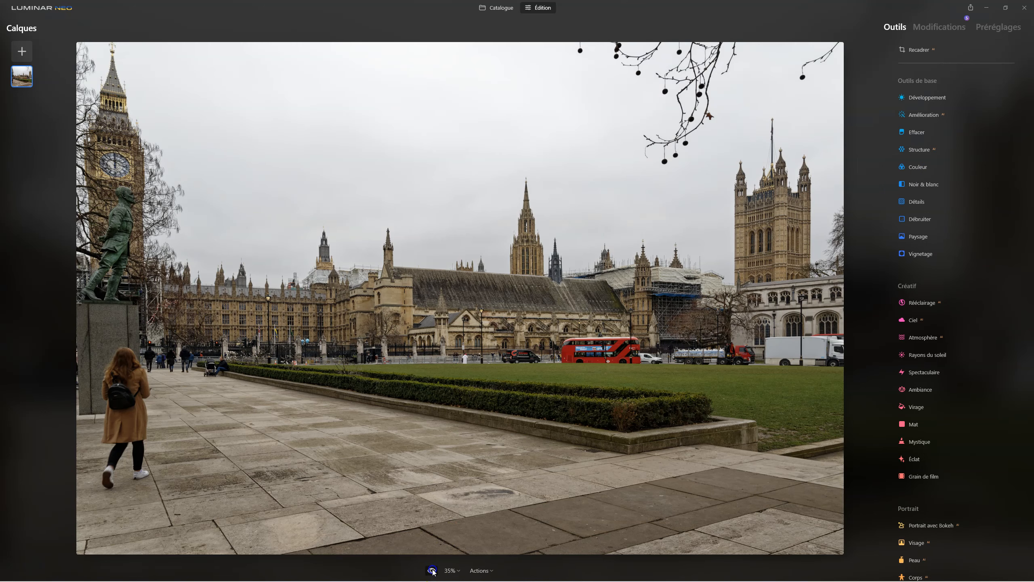
{"action": "left_click", "coordinate": [431, 570]}
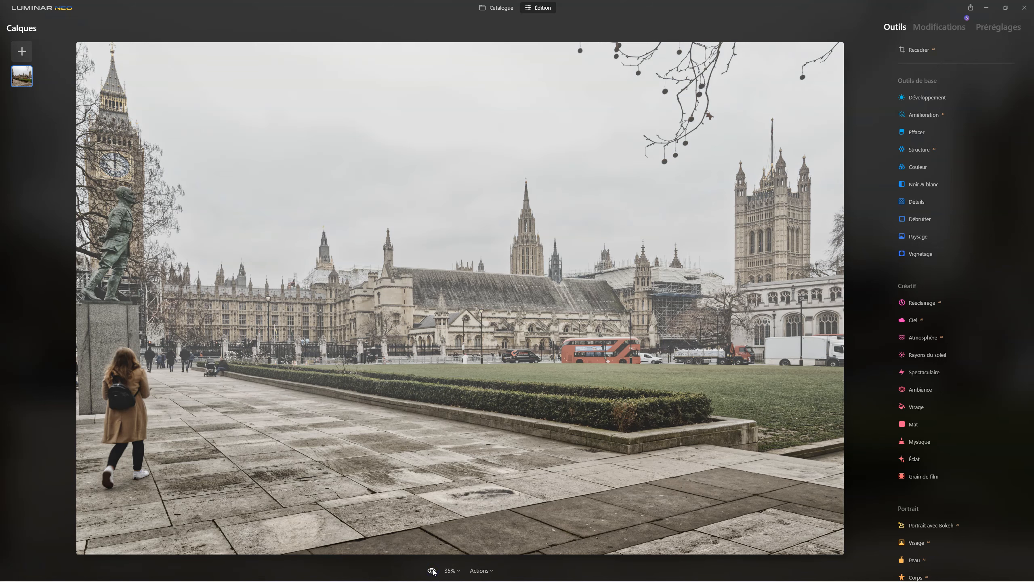
{"action": "left_click", "coordinate": [432, 570]}
{"action": "left_click", "coordinate": [433, 571]}
{"action": "left_click", "coordinate": [433, 571]}
{"action": "left_click", "coordinate": [432, 571]}
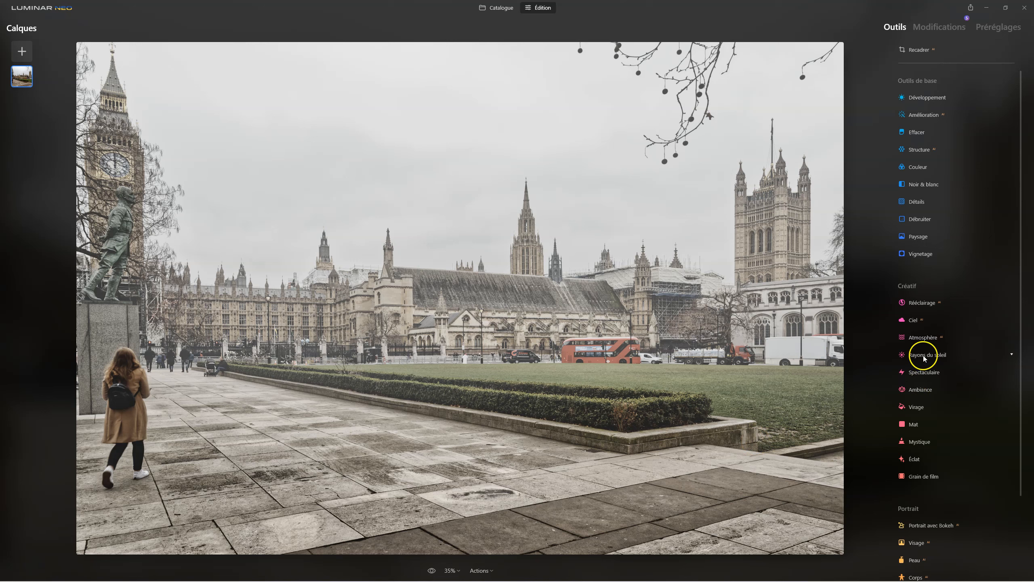
Try the Eddy Kinol Dramatic Skies in the Ciel tool and apply Eddy Kinol_Dramatic Skies 03 as the replacement sky.
{"action": "left_click", "coordinate": [918, 320]}
{"action": "left_click", "coordinate": [939, 134]}
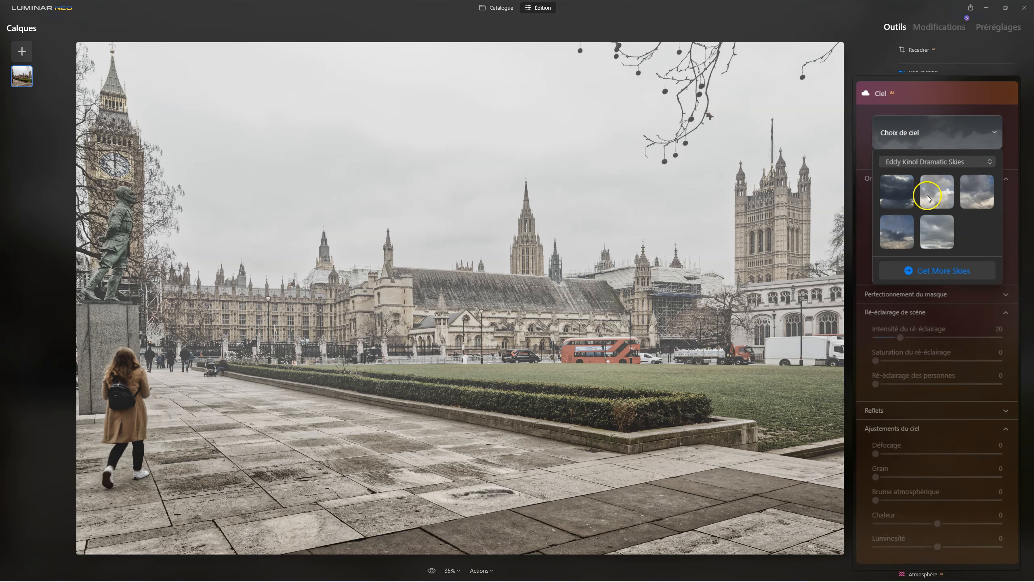
{"action": "left_click", "coordinate": [938, 234]}
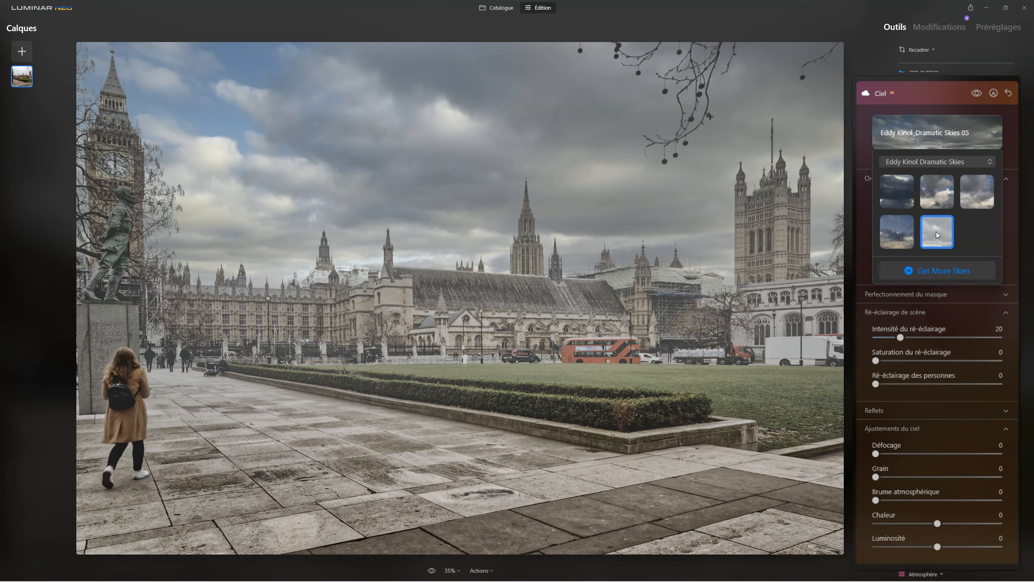
{"action": "left_click", "coordinate": [909, 235]}
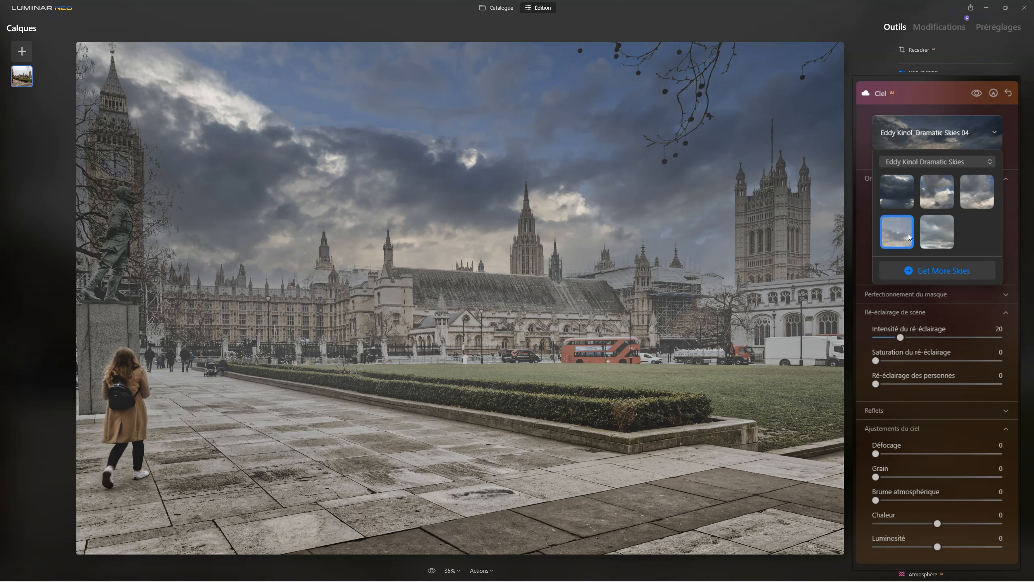
{"action": "left_click", "coordinate": [902, 199]}
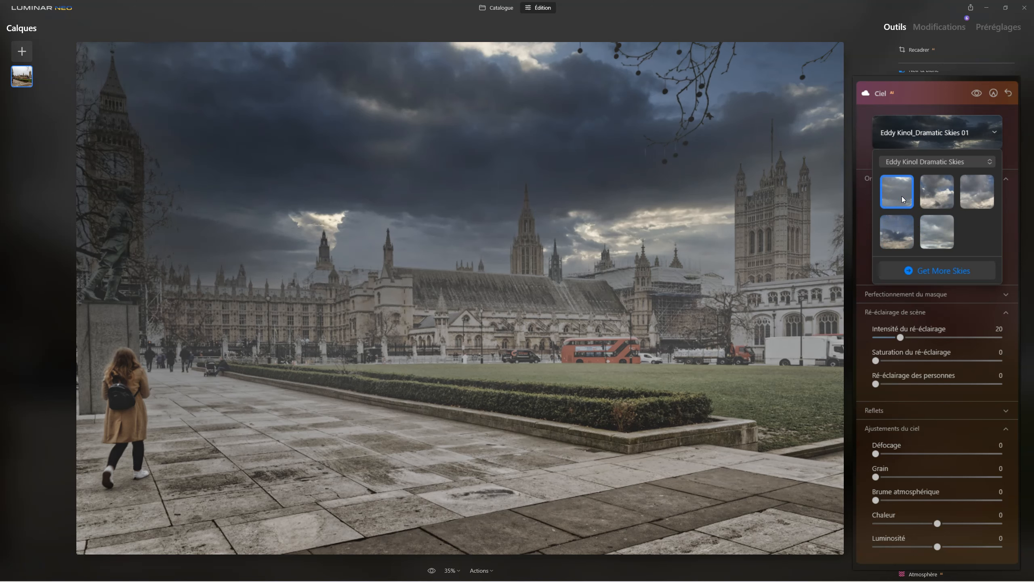
{"action": "left_click", "coordinate": [943, 192]}
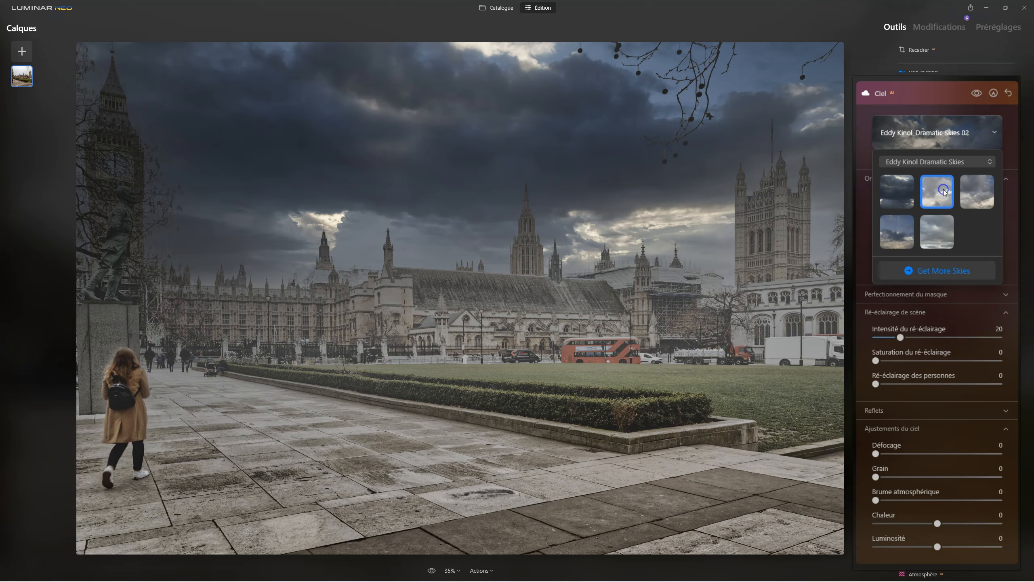
{"action": "left_click", "coordinate": [978, 192]}
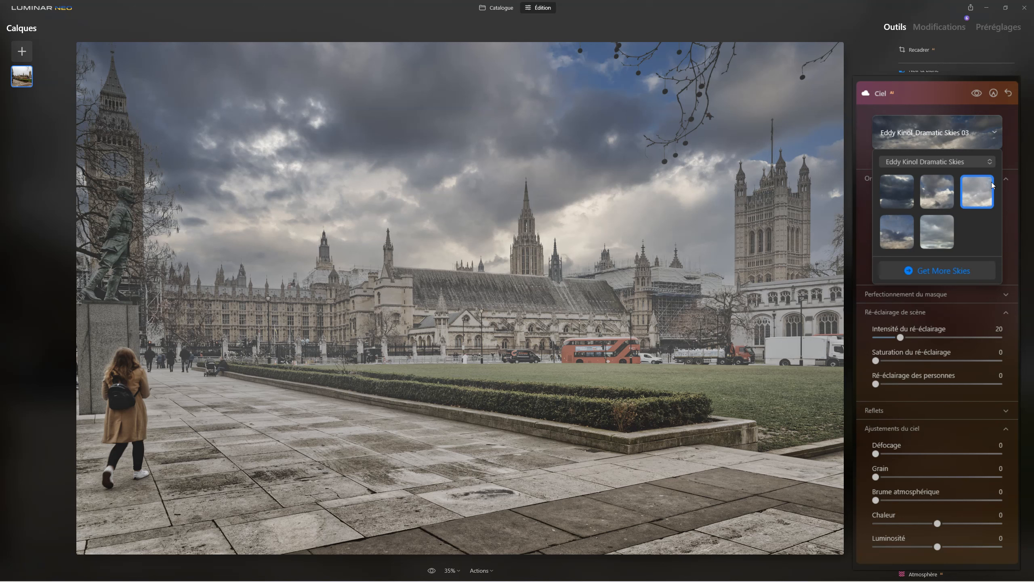
{"action": "left_click", "coordinate": [936, 141]}
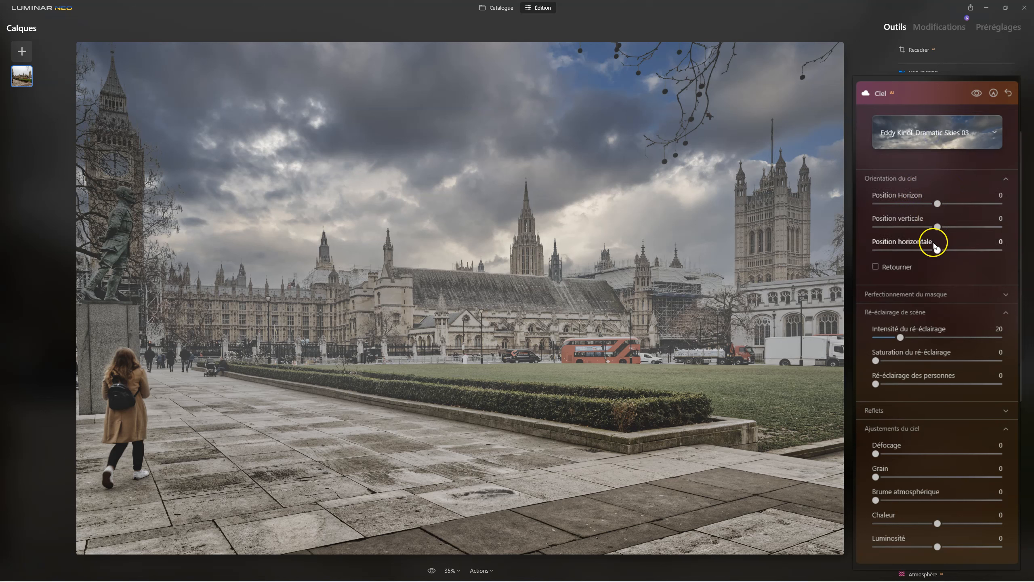
Set the sky's Position Horizon to -19, and inspect the sky blending around the large tower at 100%.
{"action": "left_click_drag", "start_coordinate": [939, 201], "coordinate": [927, 207]}
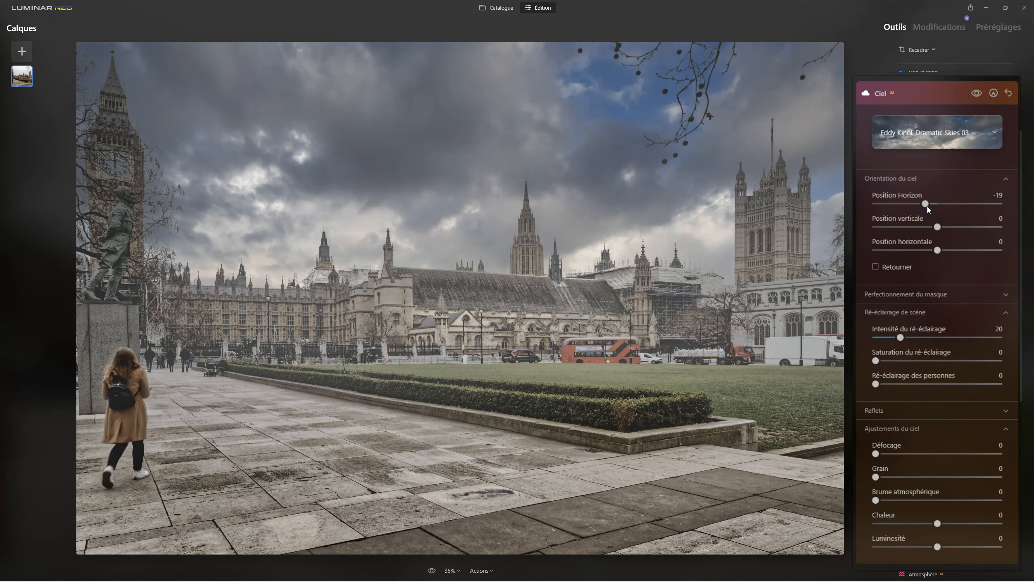
{"action": "left_click", "coordinate": [780, 156]}
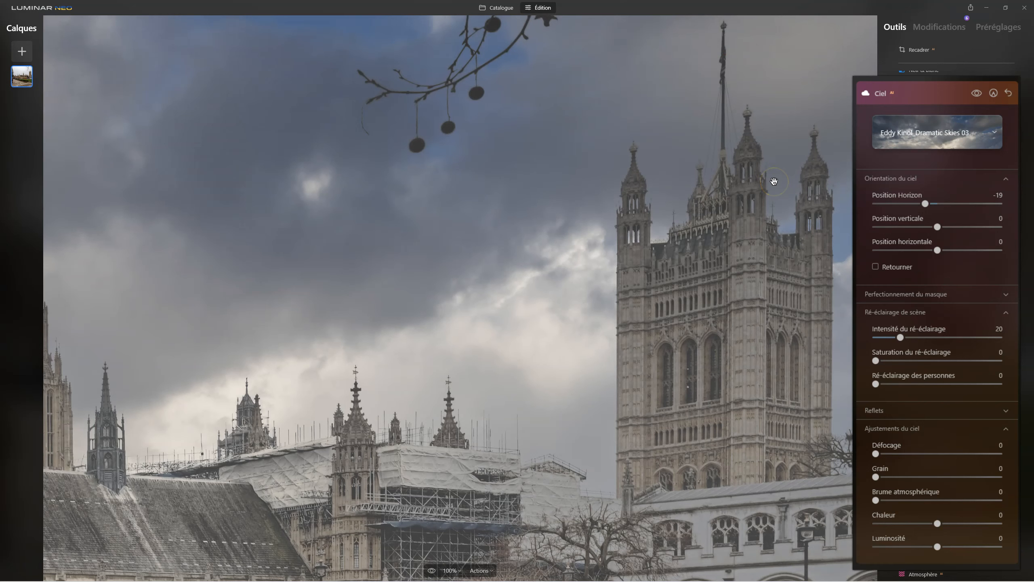
{"action": "left_click", "coordinate": [764, 201]}
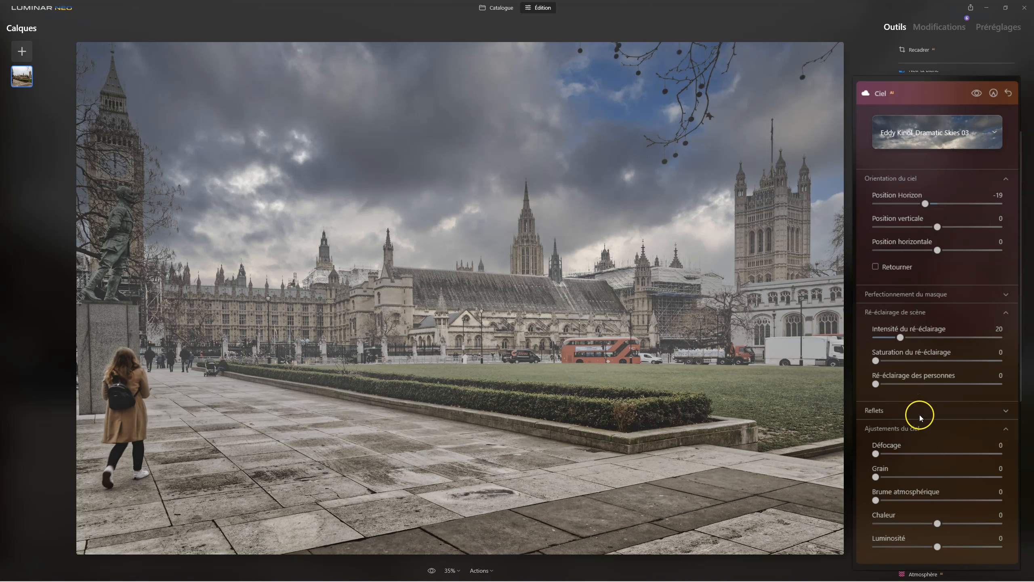
Set the scene relighting to an Intensité du ré-éclairage of 72, a Saturation of 35 and a Ré-éclairage des personnes of 52.
{"action": "left_click_drag", "start_coordinate": [900, 337], "coordinate": [965, 337]}
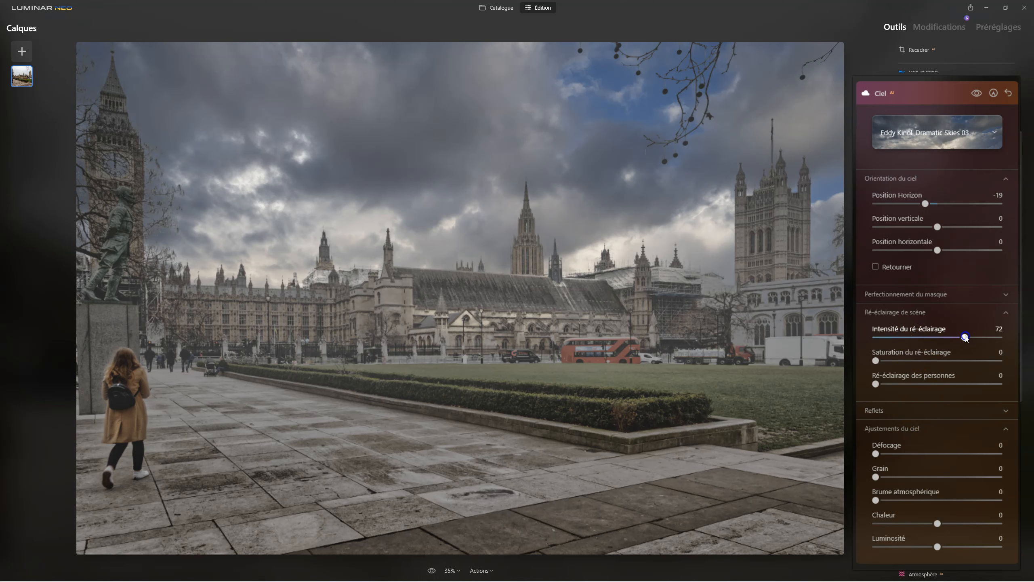
{"action": "left_click_drag", "start_coordinate": [876, 384], "coordinate": [948, 383]}
{"action": "double_click", "coordinate": [945, 385]}
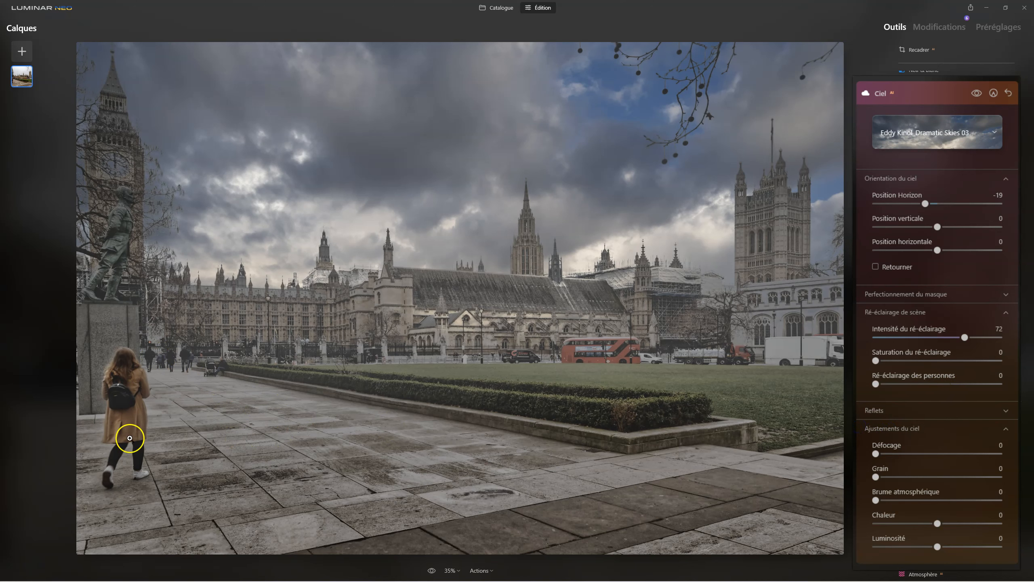
{"action": "left_click", "coordinate": [873, 383]}
{"action": "left_click_drag", "start_coordinate": [893, 385], "coordinate": [938, 384]}
{"action": "left_click_drag", "start_coordinate": [874, 359], "coordinate": [897, 361]}
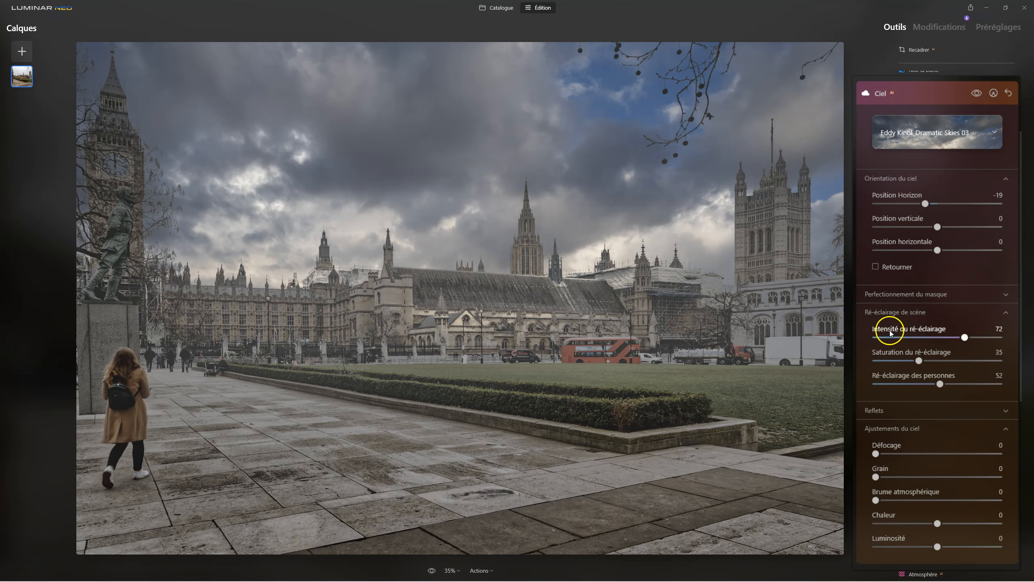
Raise the sky's Luminosité to 85, and inspect the mask around the clock tower and branches at 100%.
{"action": "scroll", "coordinate": [943, 438], "scroll_direction": "down", "scroll_amount": 3}
{"action": "left_click_drag", "start_coordinate": [937, 420], "coordinate": [990, 421]}
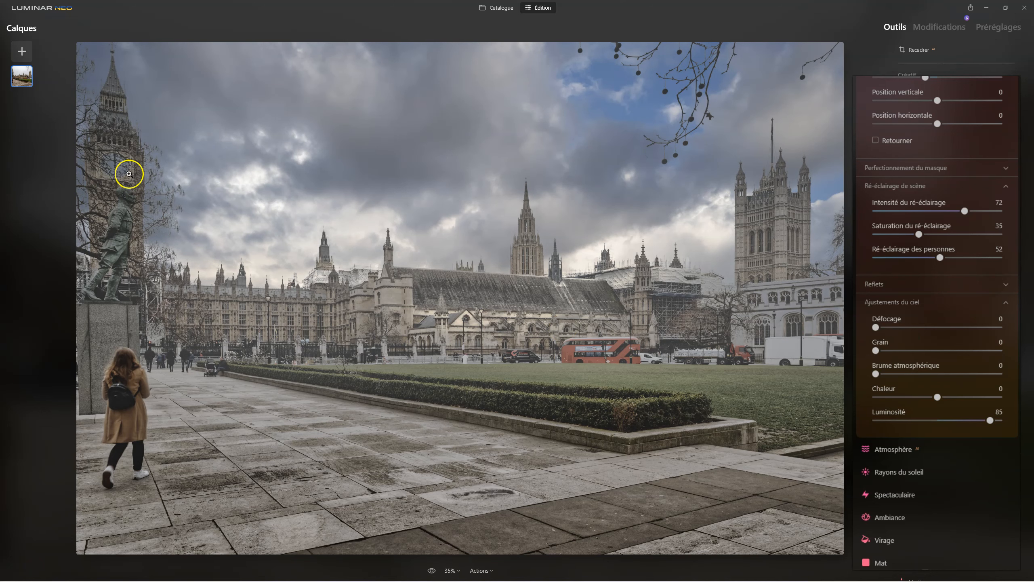
{"action": "left_click", "coordinate": [116, 164]}
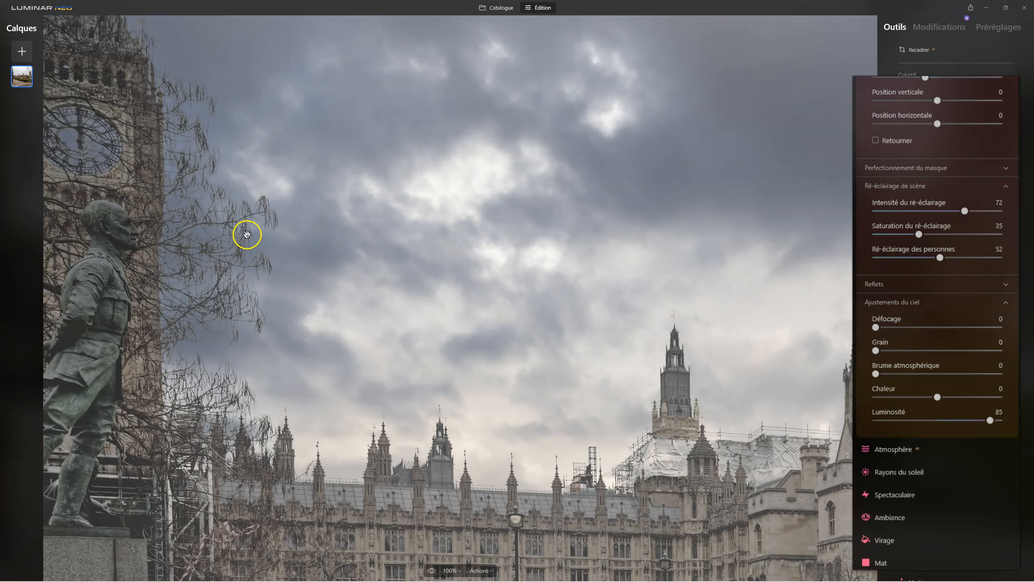
{"action": "left_click", "coordinate": [209, 231]}
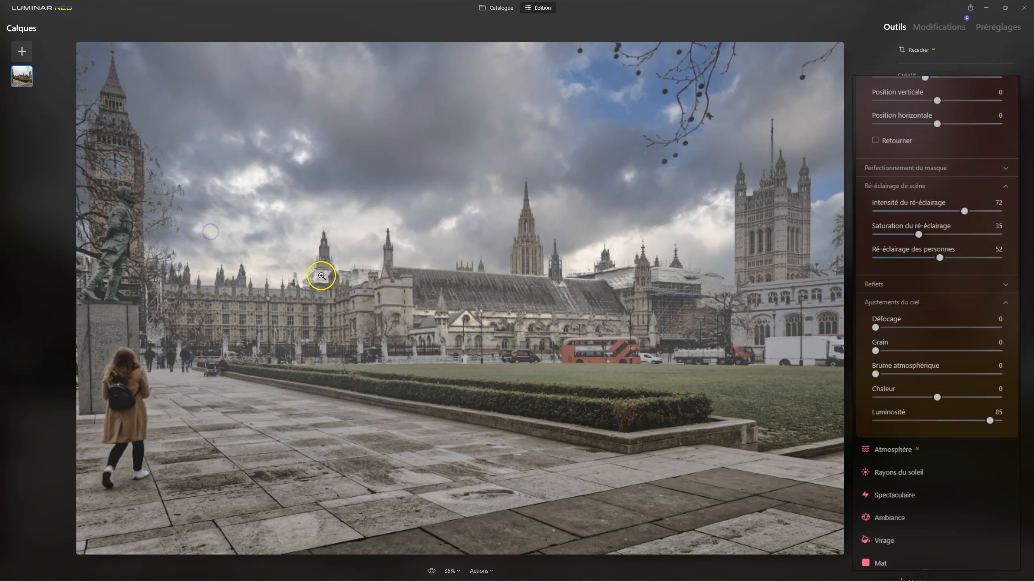
Set the sky's Chaleur to -37 and its Brume atmosphérique to 67, and close the Ciel tool.
{"action": "left_click_drag", "start_coordinate": [937, 398], "coordinate": [934, 398]}
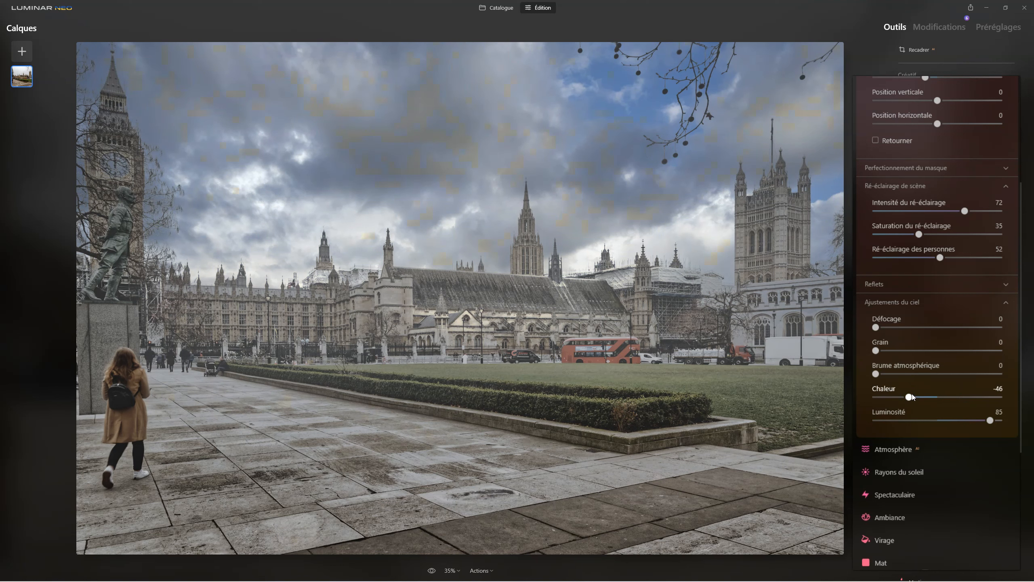
{"action": "left_click_drag", "start_coordinate": [875, 374], "coordinate": [958, 371]}
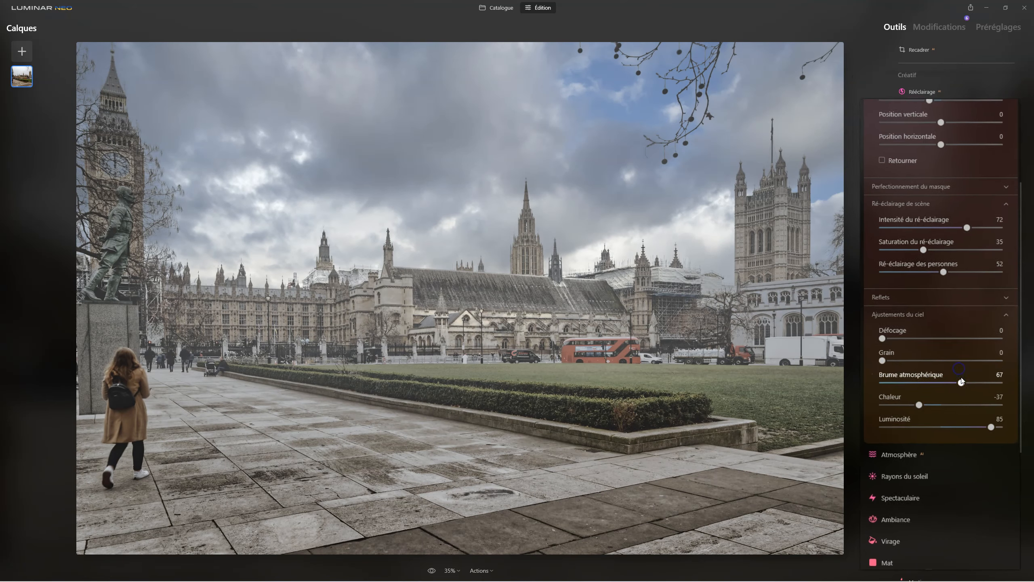
{"action": "scroll", "coordinate": [972, 265], "scroll_direction": "up", "scroll_amount": 5}
{"action": "left_click", "coordinate": [915, 109]}
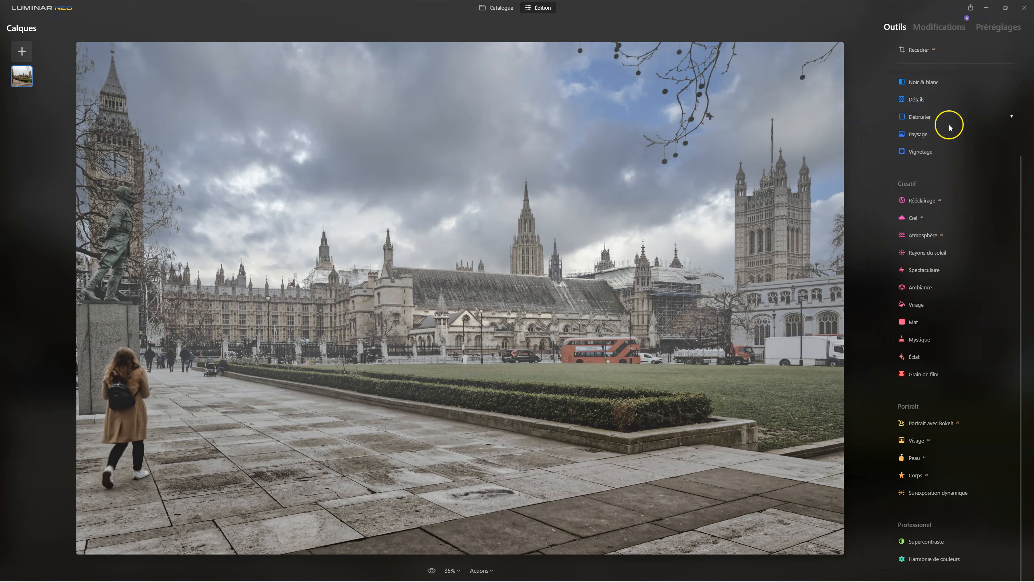
Show the list of applied modifications, look at the Ciel edit, and reopen the Atmosphère edit.
{"action": "left_click", "coordinate": [942, 27]}
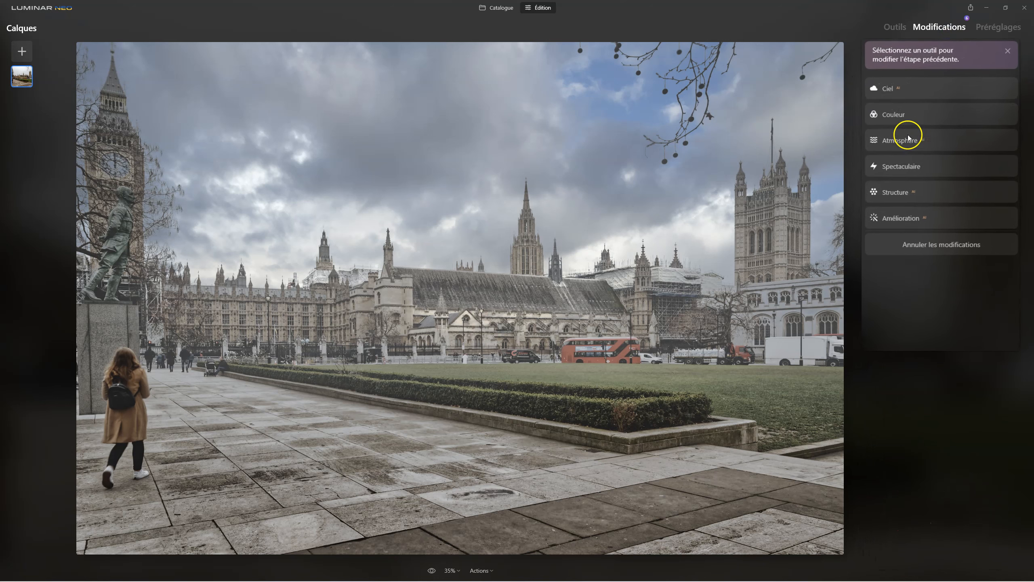
{"action": "left_click", "coordinate": [903, 86]}
{"action": "left_click", "coordinate": [895, 311]}
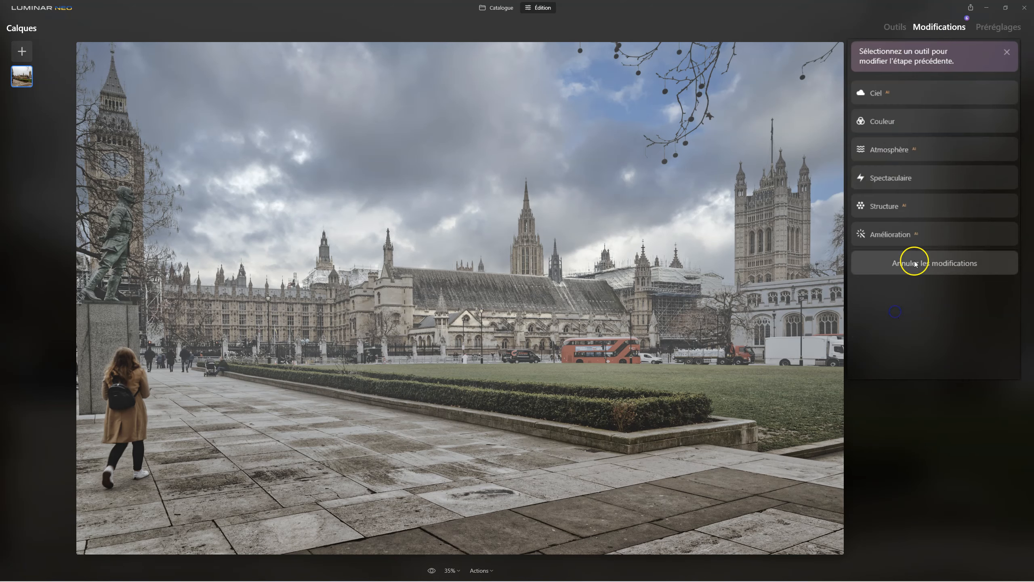
{"action": "left_click", "coordinate": [888, 95]}
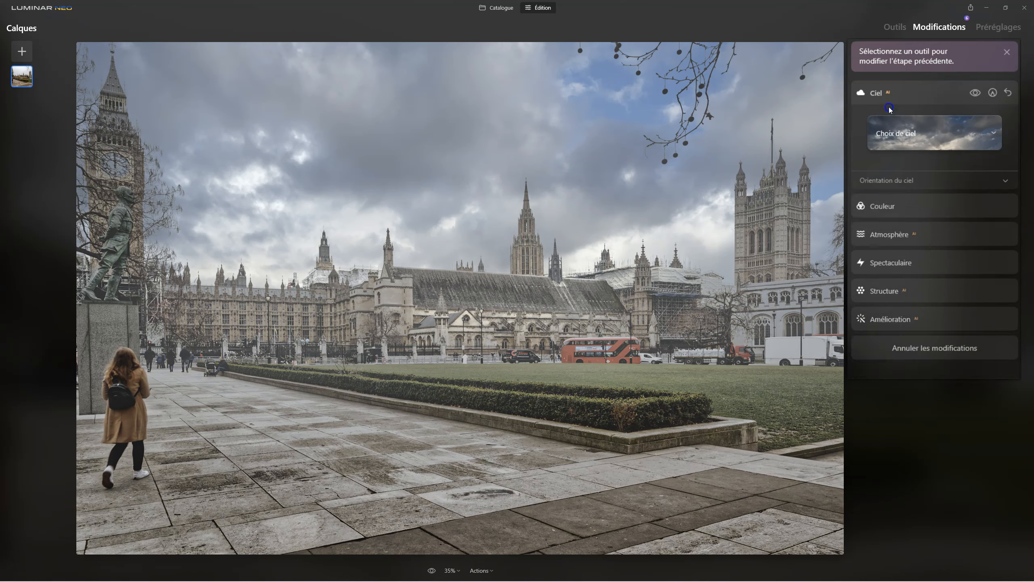
{"action": "left_click", "coordinate": [890, 306]}
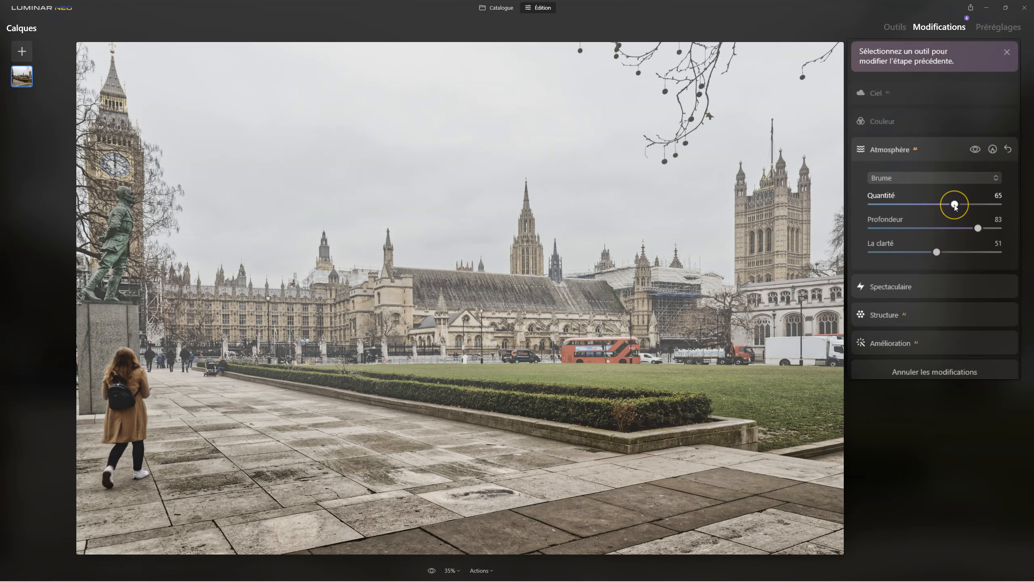
Try the mist at a Quantité of 42, and at 75 with La clarté at 83, checking each version with the sky edit.
{"action": "mouse_move", "coordinate": [931, 203]}
{"action": "left_mouse_down"}
{"action": "mouse_move", "coordinate": [944, 203]}
{"action": "mouse_move", "coordinate": [926, 204]}
{"action": "left_mouse_up"}
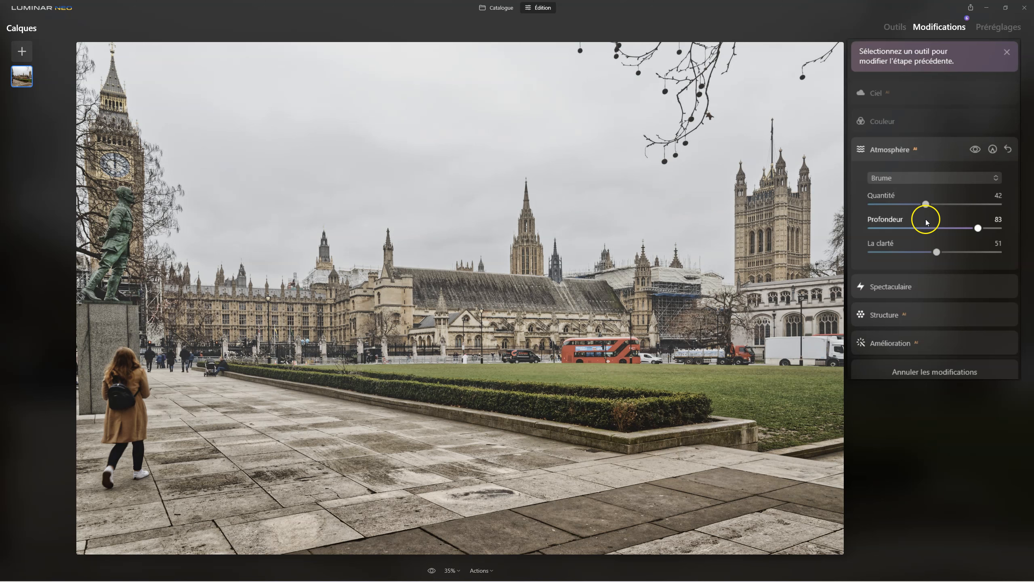
{"action": "left_click", "coordinate": [878, 94]}
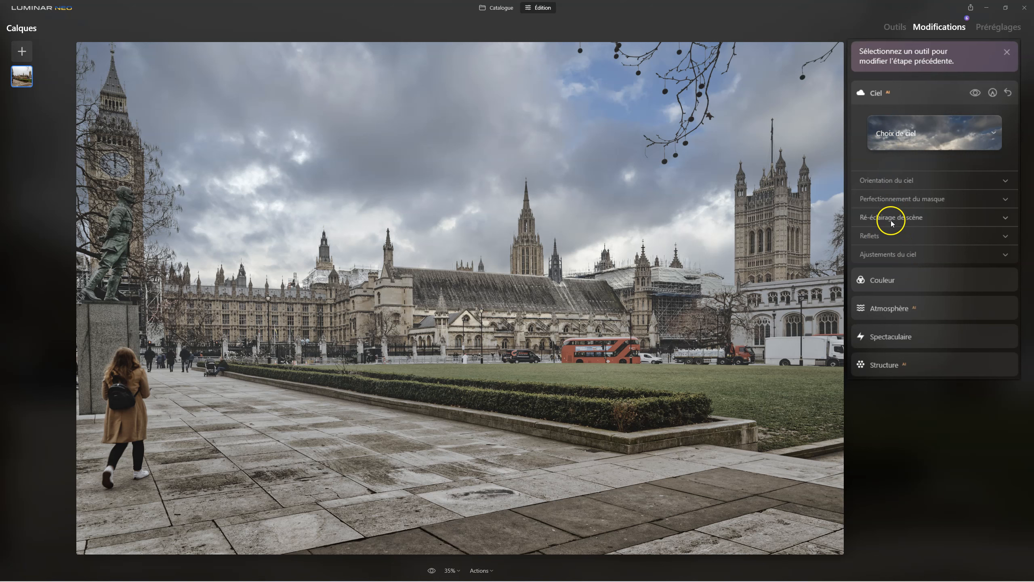
{"action": "left_click", "coordinate": [889, 307]}
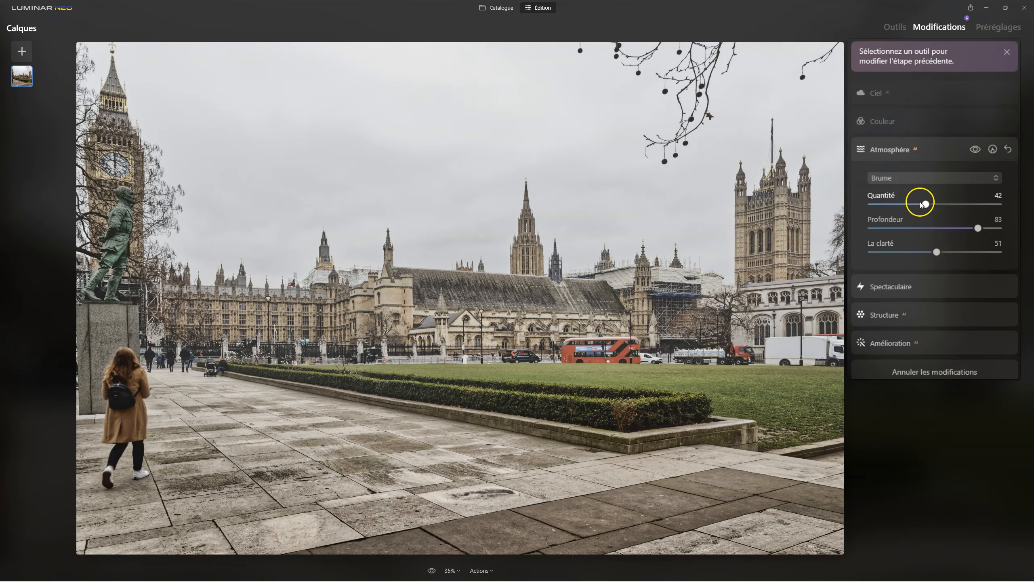
{"action": "left_click_drag", "start_coordinate": [925, 204], "coordinate": [968, 204]}
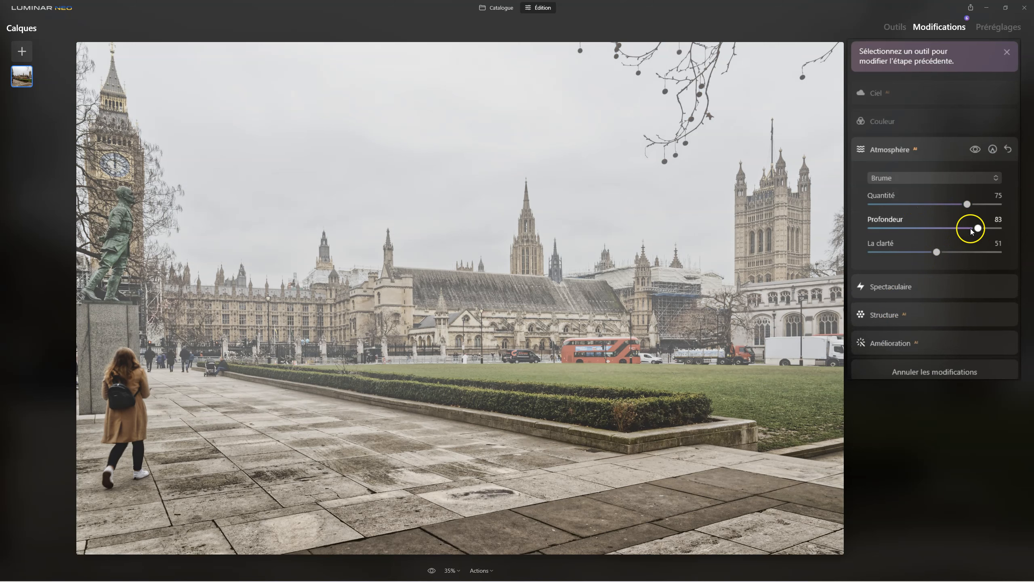
{"action": "left_click_drag", "start_coordinate": [937, 252], "coordinate": [979, 253]}
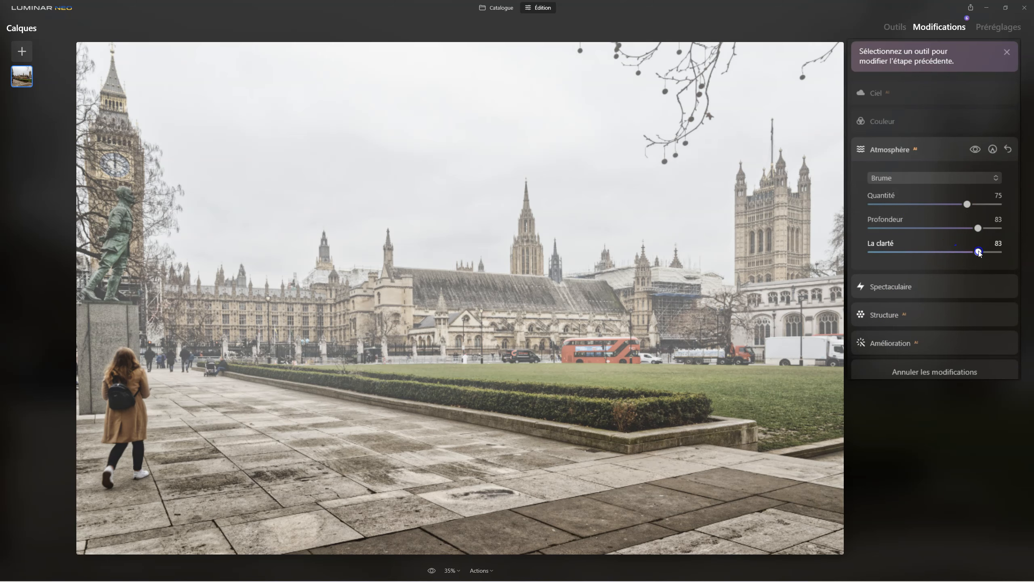
{"action": "left_click", "coordinate": [887, 94]}
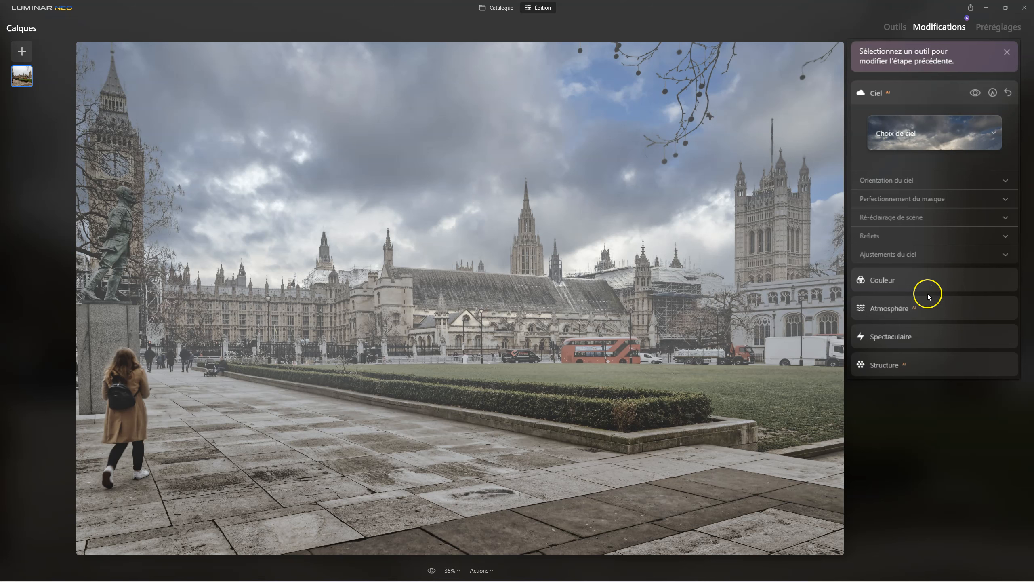
Set the Atmosphère mist's Quantité to 56 and La clarté to 71, and check the result with the sky edit.
{"action": "left_click", "coordinate": [892, 309]}
{"action": "left_click_drag", "start_coordinate": [967, 204], "coordinate": [943, 203]}
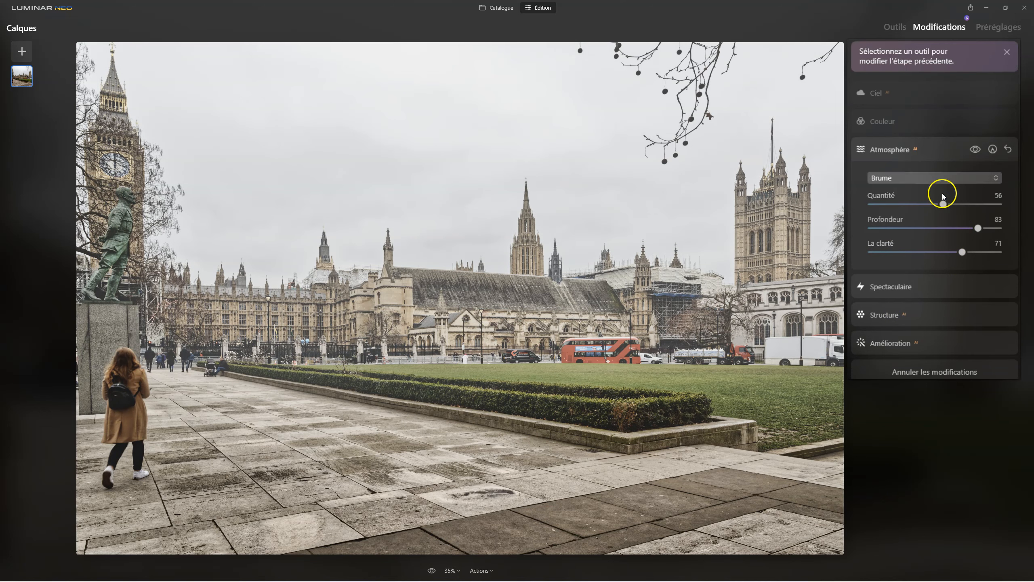
{"action": "left_click", "coordinate": [880, 93]}
{"action": "left_click", "coordinate": [882, 93]}
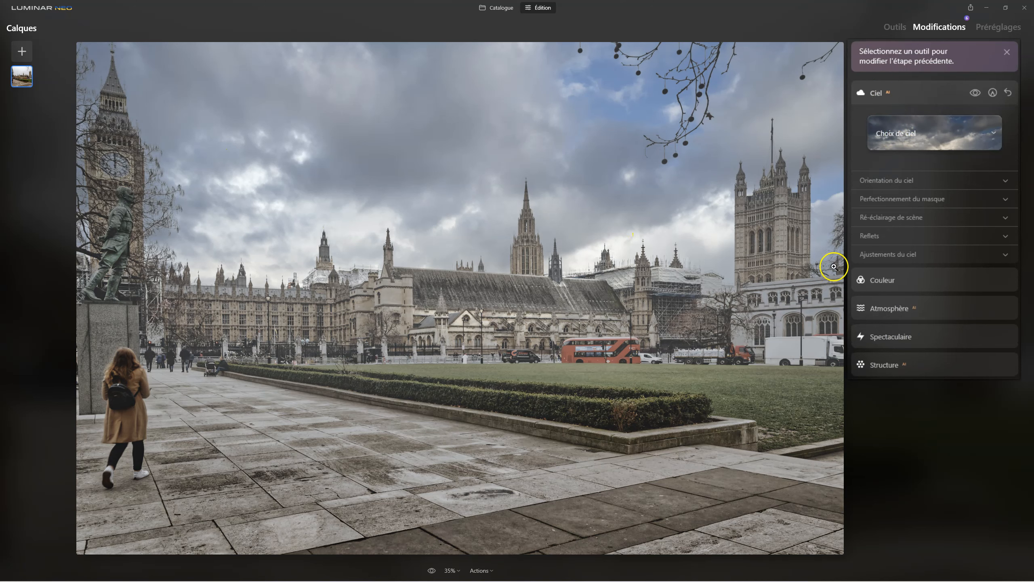
{"action": "left_click", "coordinate": [884, 92]}
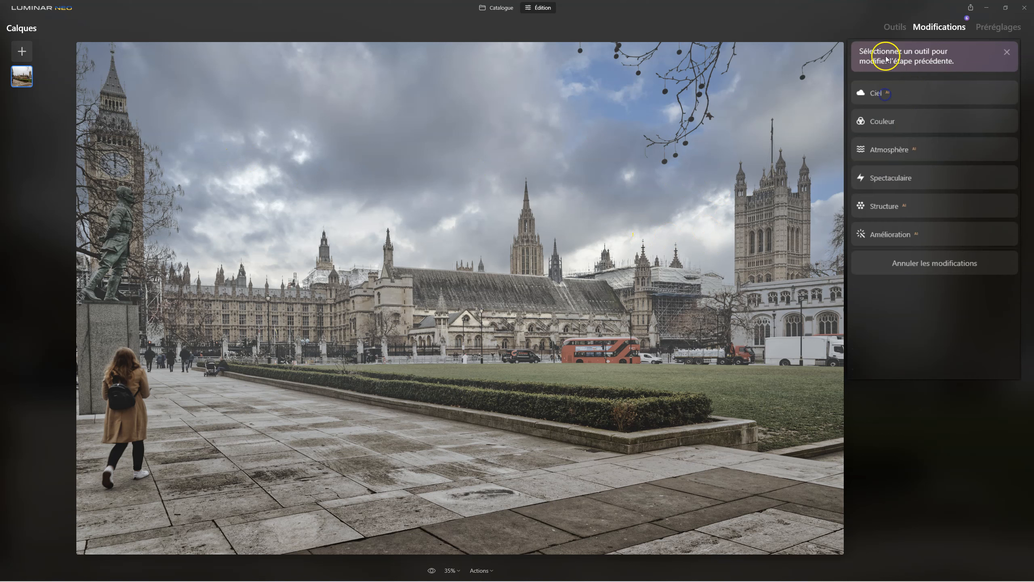
Add an Éclat effect of type Flou artistique with a Quantité of 22.
{"action": "left_click", "coordinate": [900, 28]}
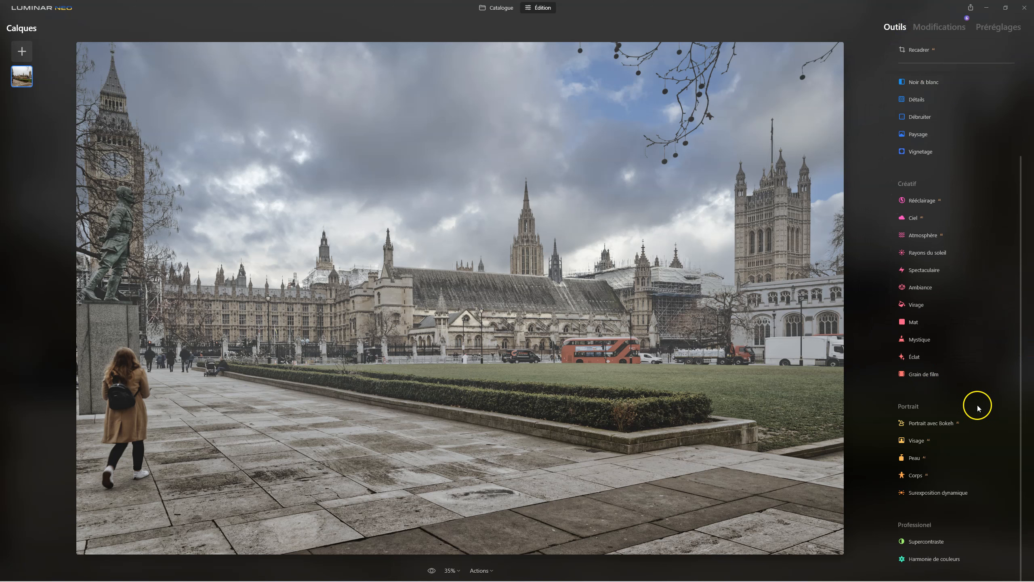
{"action": "left_click", "coordinate": [933, 357]}
{"action": "left_click_drag", "start_coordinate": [874, 389], "coordinate": [918, 401]}
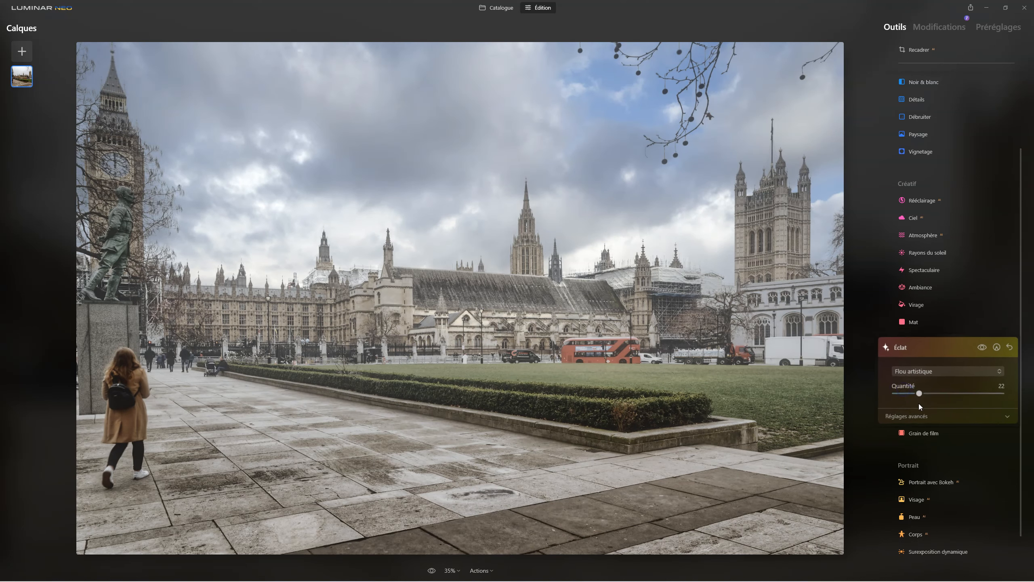
Apply the Mystique effect with a Quantité of 26 and close the tool.
{"action": "left_click", "coordinate": [923, 340]}
{"action": "left_click_drag", "start_coordinate": [868, 344], "coordinate": [910, 344]}
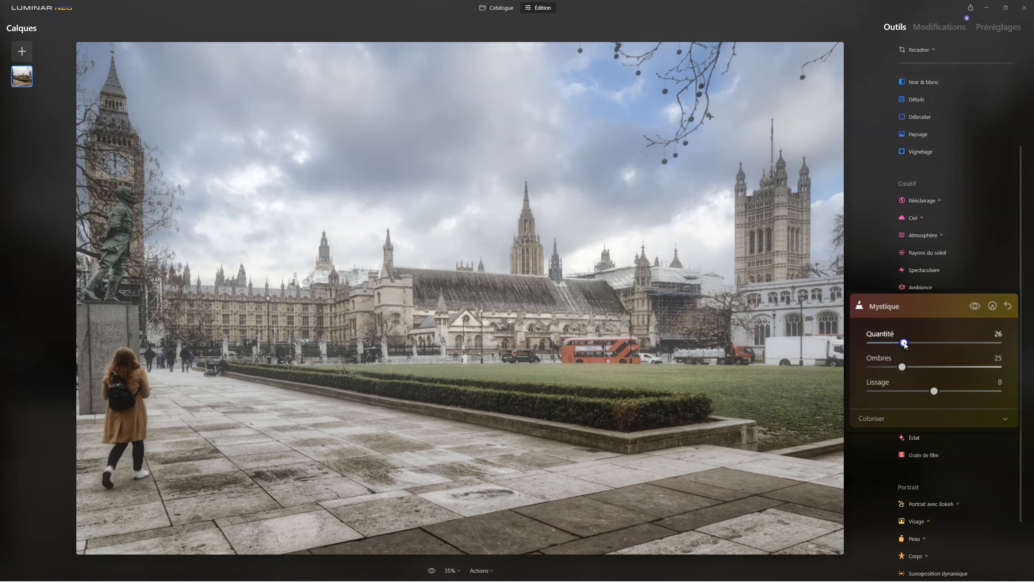
{"action": "left_click", "coordinate": [907, 307]}
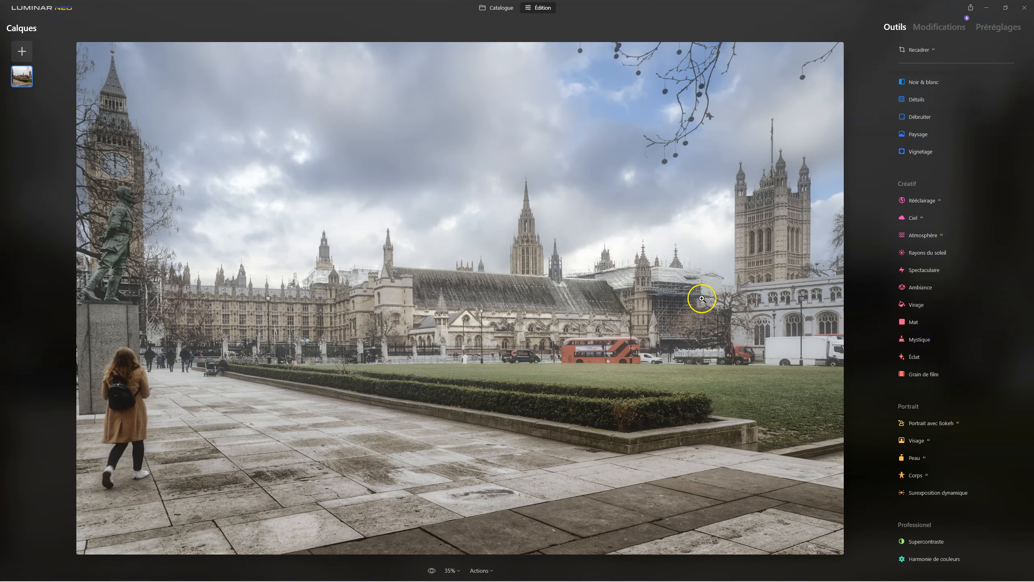
Apply the Mat effect with a Quantité of 51 and a Fondu of 62, compare it on and off, and close it.
{"action": "left_click", "coordinate": [916, 325]}
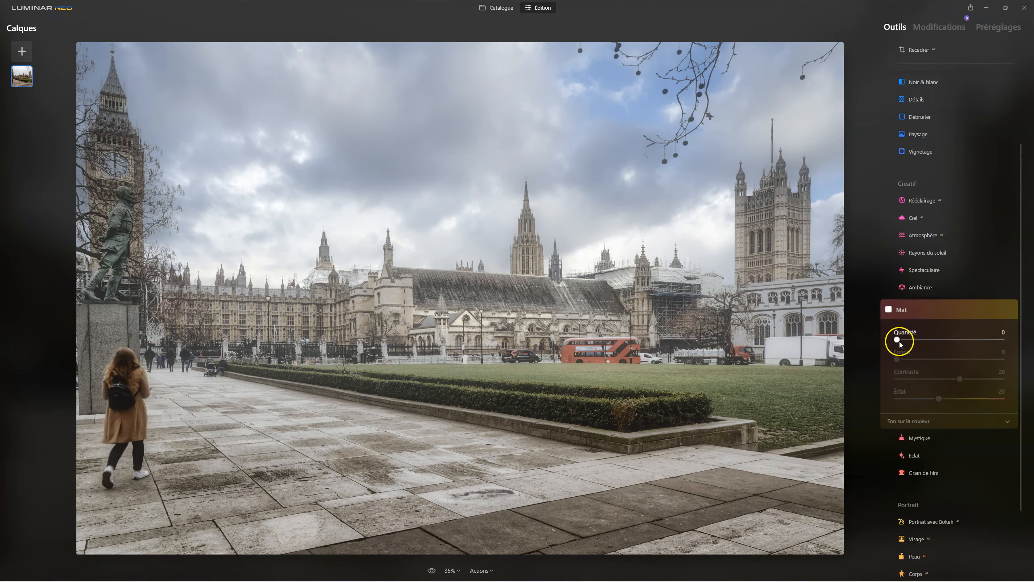
{"action": "left_click_drag", "start_coordinate": [910, 324], "coordinate": [937, 322]}
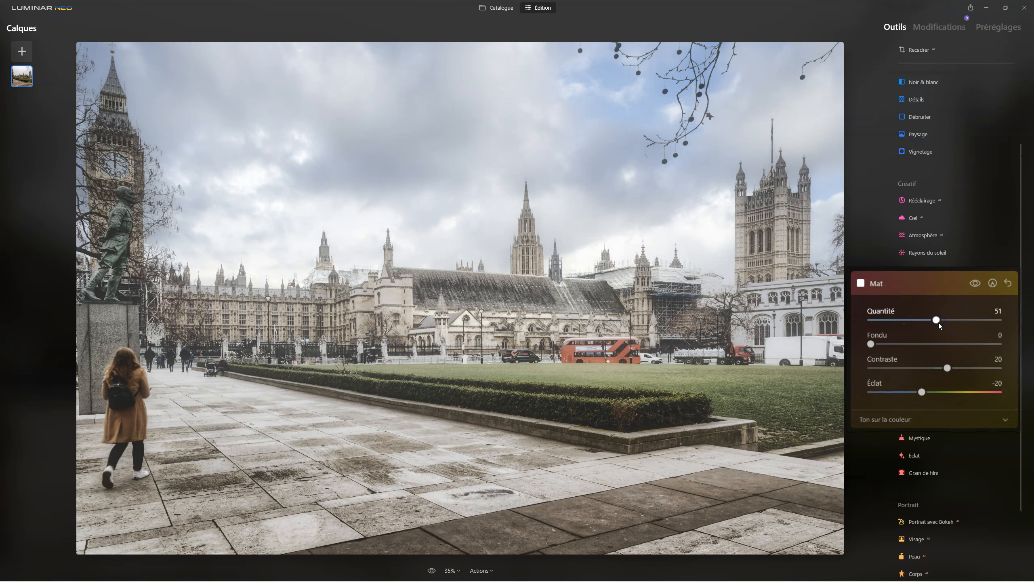
{"action": "left_click_drag", "start_coordinate": [871, 344], "coordinate": [951, 344]}
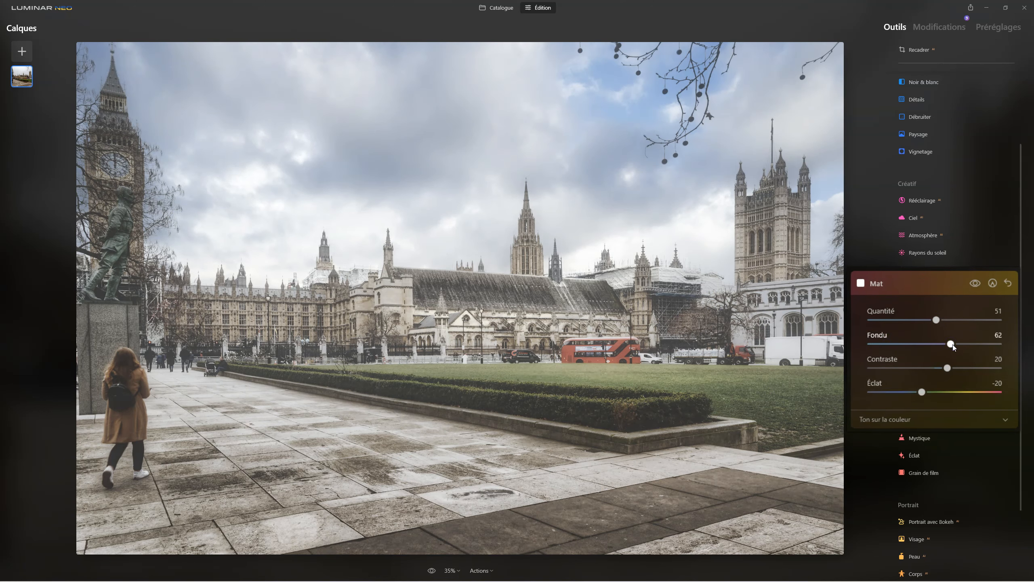
{"action": "left_click", "coordinate": [979, 284]}
{"action": "left_click", "coordinate": [979, 284]}
{"action": "left_click", "coordinate": [978, 283]}
{"action": "left_click", "coordinate": [978, 284]}
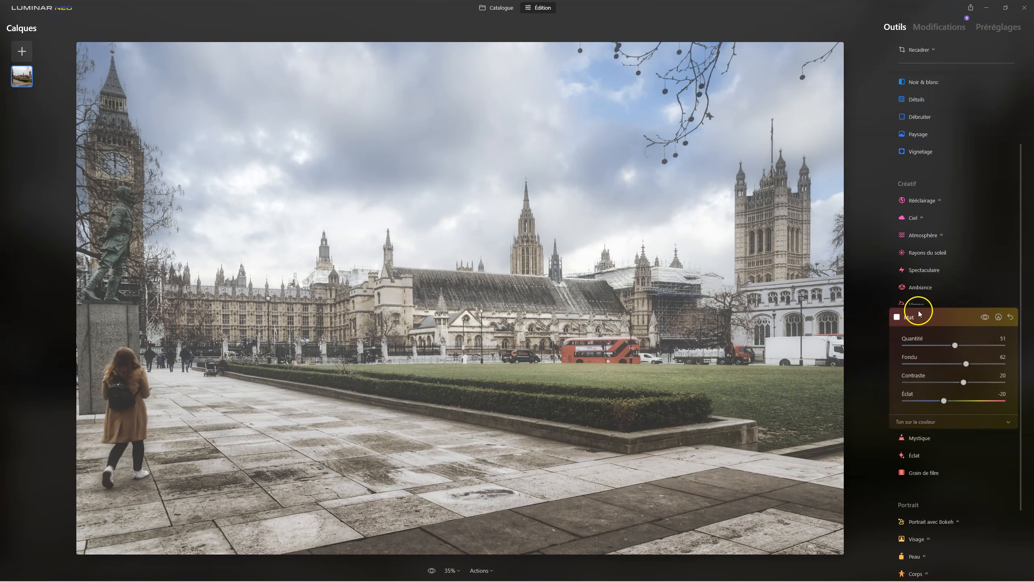
{"action": "left_click", "coordinate": [921, 323]}
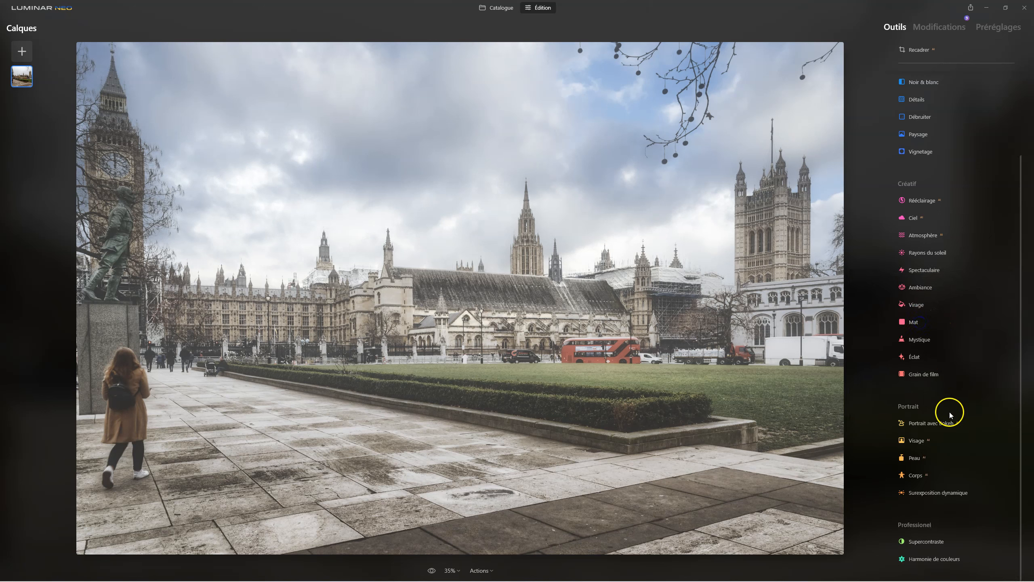
Add a dark vignette with a Quantité of -61, a Taille of 8 and a Progressivité of 100.
{"action": "scroll", "coordinate": [949, 228], "scroll_direction": "up", "scroll_amount": 3}
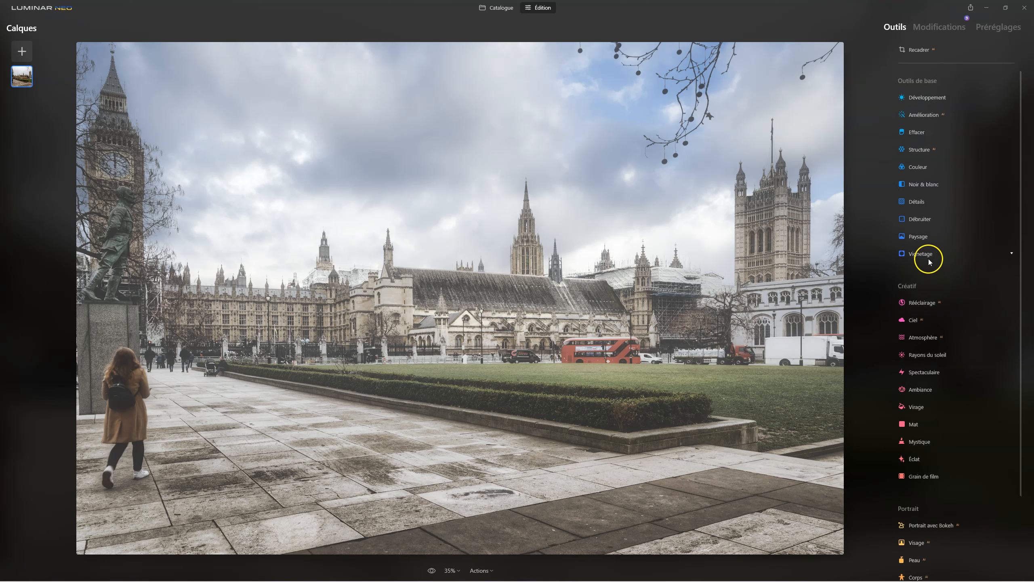
{"action": "left_click", "coordinate": [915, 255]}
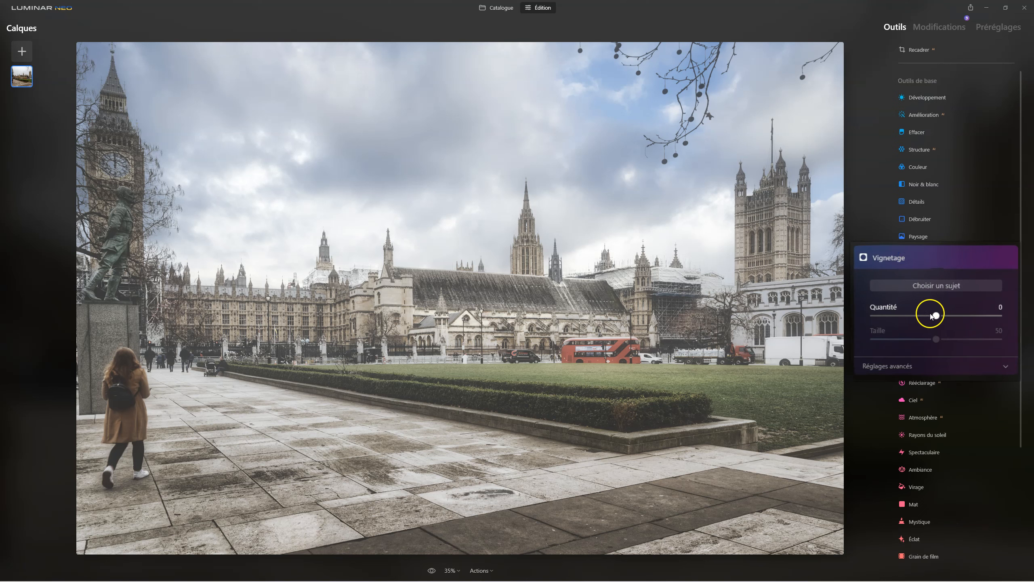
{"action": "left_click_drag", "start_coordinate": [934, 316], "coordinate": [907, 318]}
{"action": "left_click", "coordinate": [916, 336]}
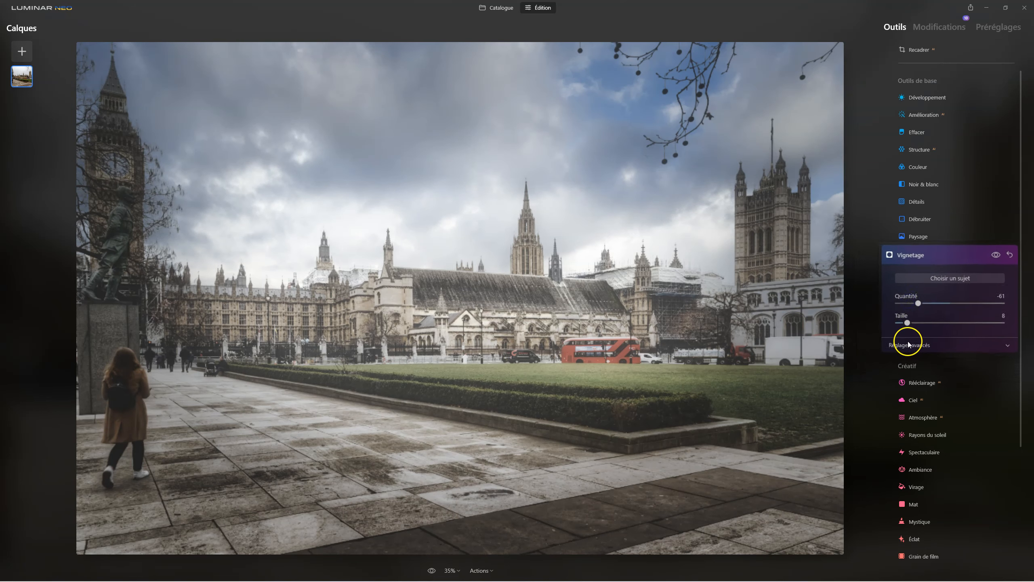
{"action": "left_click_drag", "start_coordinate": [957, 373], "coordinate": [1033, 369]}
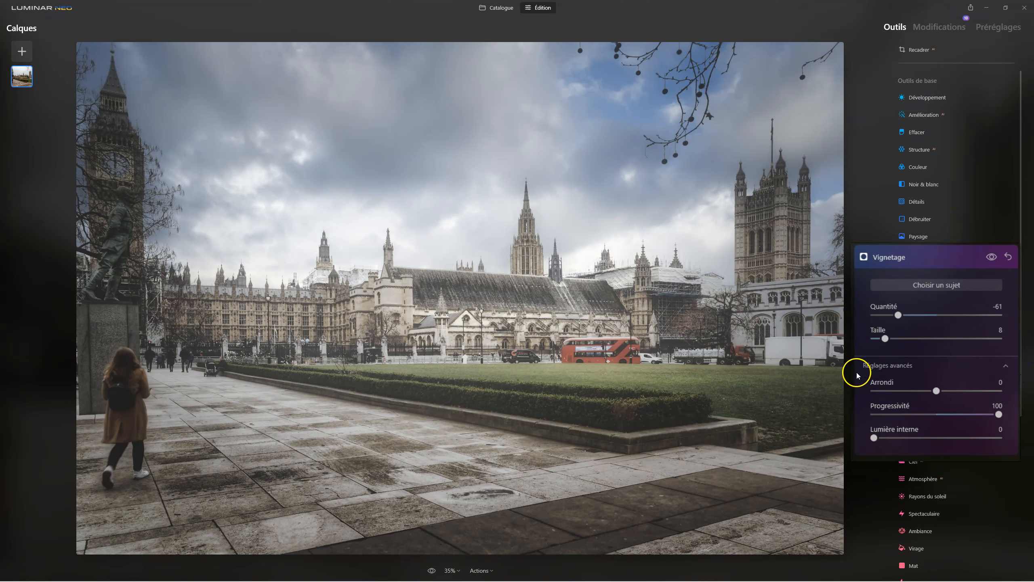
Set the vignette's Taille to 0 and its Quantité to -43, and compare the photo with and without it.
{"action": "left_click_drag", "start_coordinate": [884, 338], "coordinate": [910, 317]}
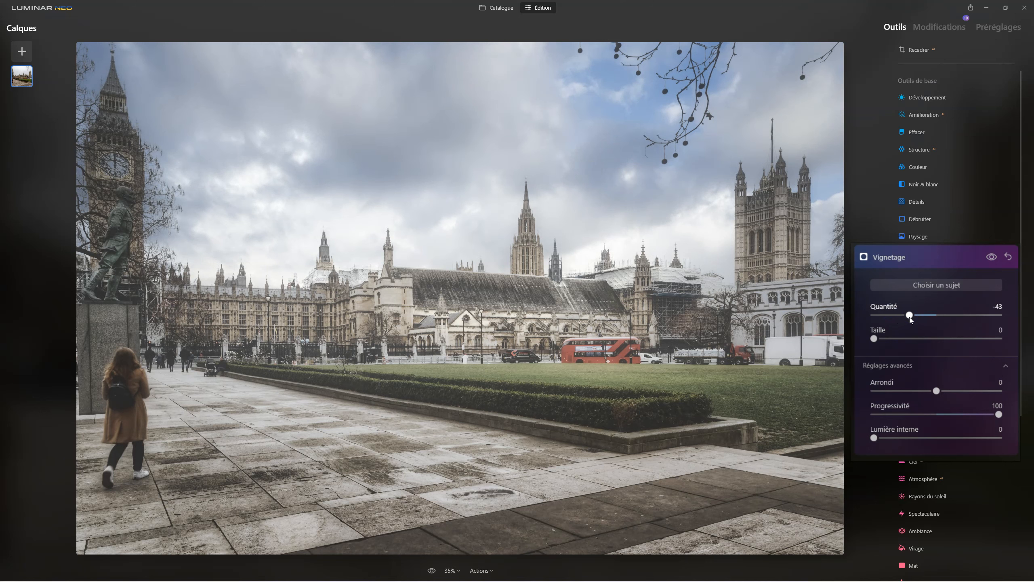
{"action": "left_click", "coordinate": [992, 256]}
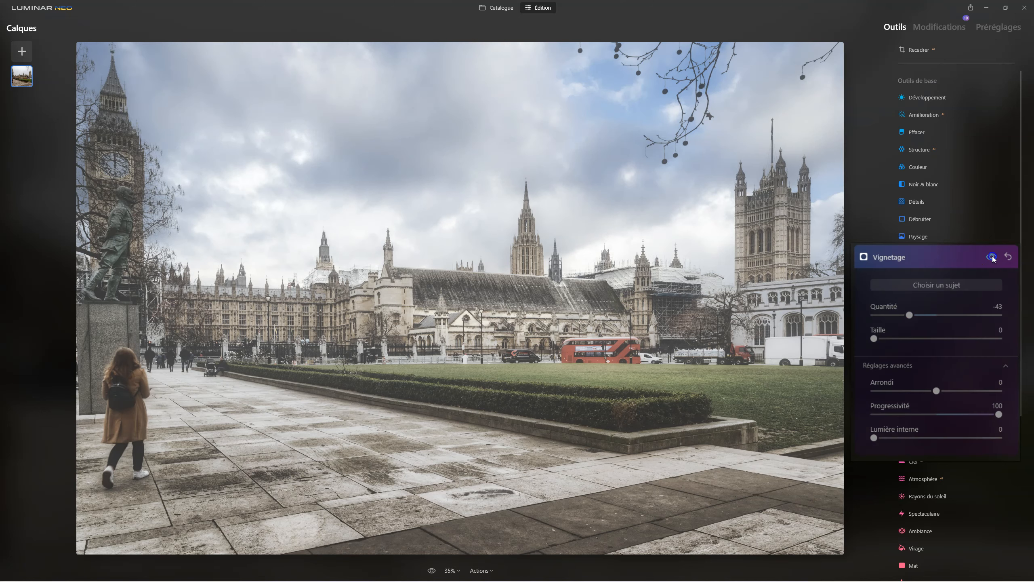
{"action": "left_click", "coordinate": [992, 257]}
{"action": "left_click", "coordinate": [991, 257]}
{"action": "left_click", "coordinate": [991, 256]}
{"action": "left_click_drag", "start_coordinate": [909, 315], "coordinate": [908, 317]}
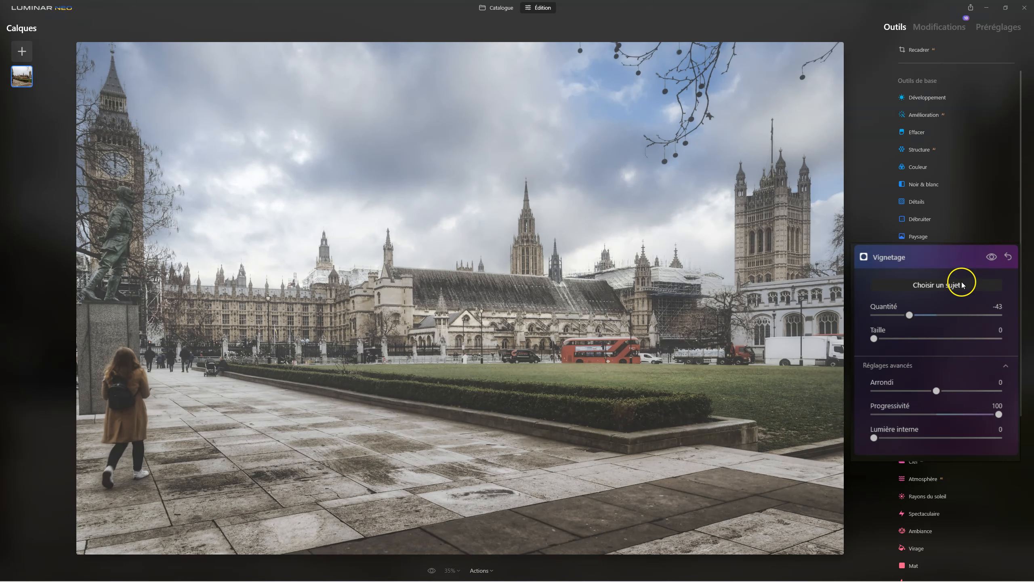
Examine how the vignette darkens the photo's edges by repeatedly comparing the image with and without it.
{"action": "left_click", "coordinate": [992, 257]}
{"action": "left_click", "coordinate": [992, 257]}
{"action": "left_click", "coordinate": [993, 257]}
{"action": "left_click", "coordinate": [992, 257]}
{"action": "left_click", "coordinate": [993, 257]}
{"action": "left_click", "coordinate": [993, 257]}
{"action": "left_click", "coordinate": [993, 257]}
{"action": "left_click", "coordinate": [992, 256]}
{"action": "left_click", "coordinate": [991, 256]}
{"action": "left_click", "coordinate": [991, 256]}
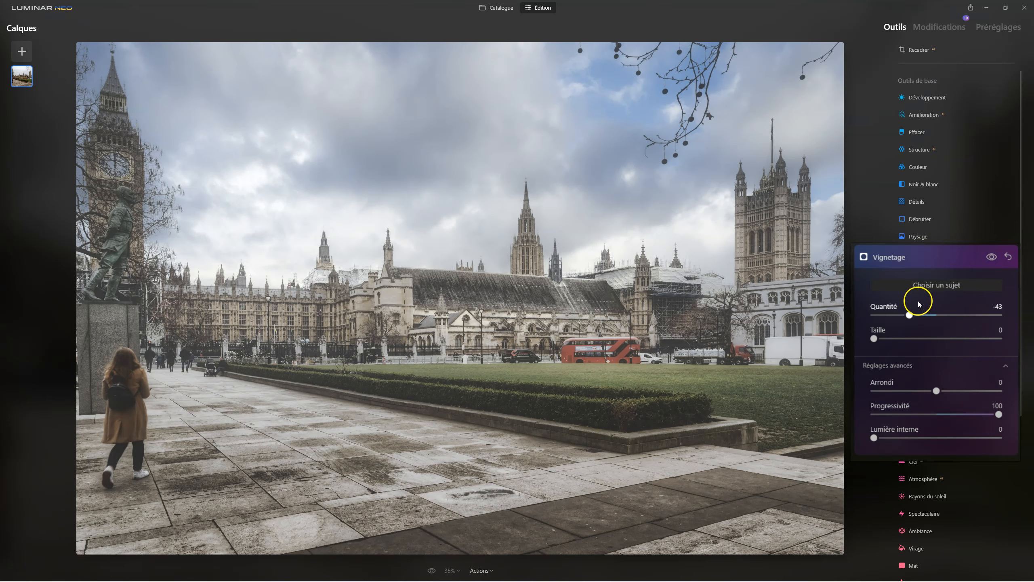
Try a vignette Quantité of -28 and compare the photo with and without the effect.
{"action": "left_click_drag", "start_coordinate": [909, 314], "coordinate": [938, 317]}
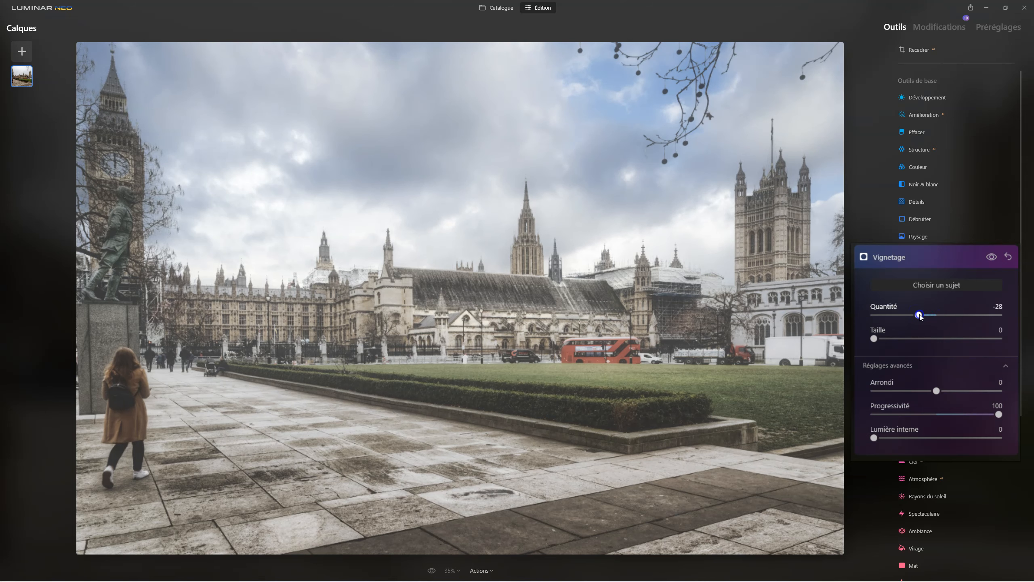
{"action": "left_click", "coordinate": [991, 257]}
{"action": "left_click", "coordinate": [990, 256]}
Set the vignette's Quantité to -42, compare the photo with and without it, and close the Vignetage tool.
{"action": "left_click_drag", "start_coordinate": [919, 316], "coordinate": [910, 316]}
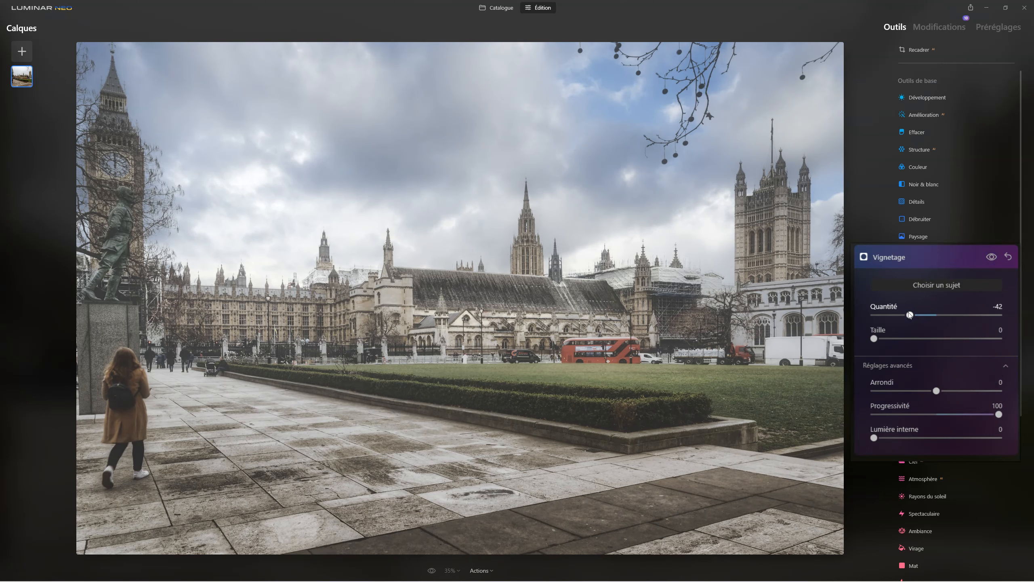
{"action": "left_click", "coordinate": [992, 256]}
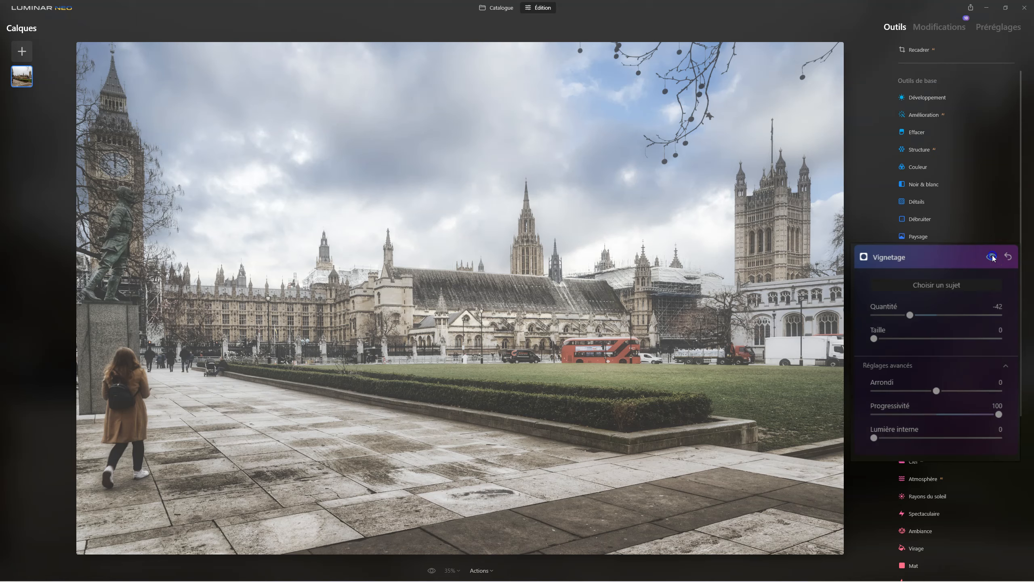
{"action": "left_click", "coordinate": [992, 257]}
{"action": "left_click", "coordinate": [939, 253]}
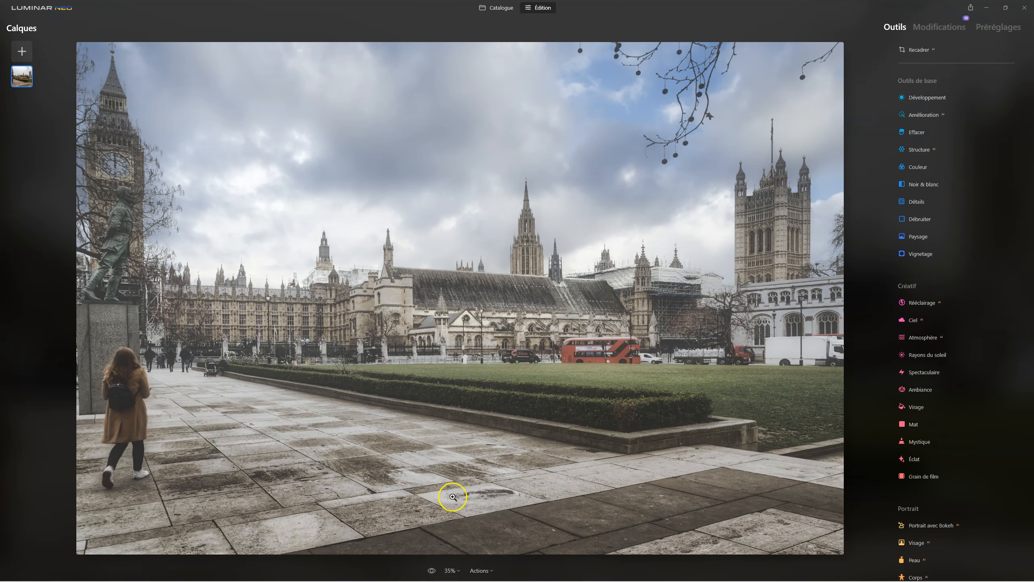
Compare the edited photo with the original by switching the before/after preview.
{"action": "left_click", "coordinate": [431, 570]}
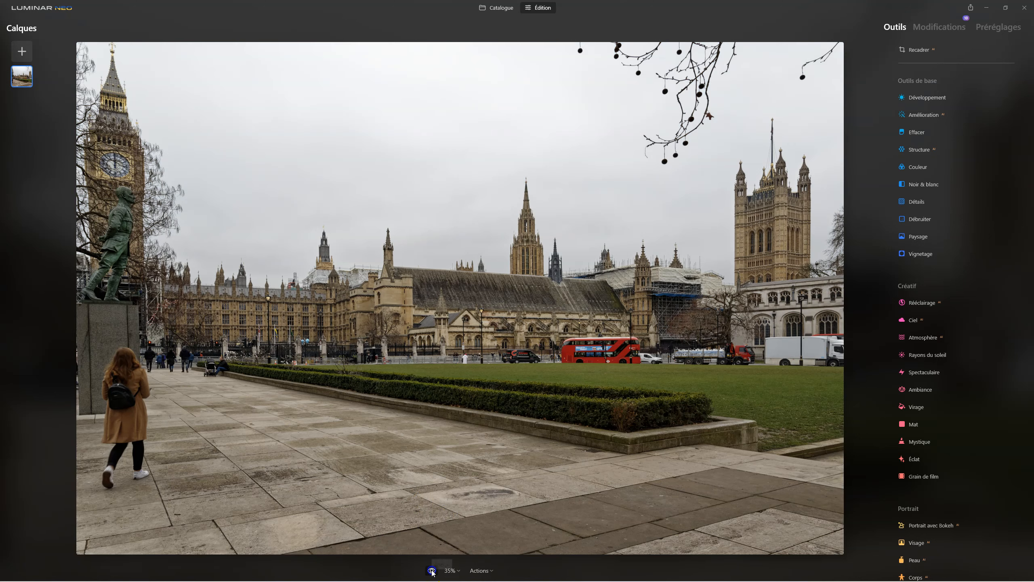
{"action": "left_click", "coordinate": [432, 571]}
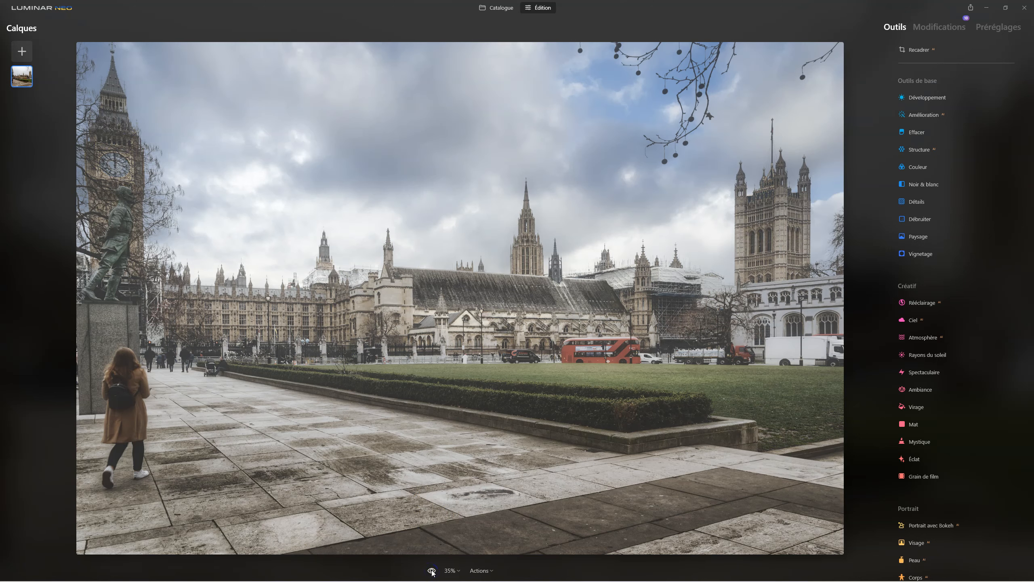
{"action": "left_click", "coordinate": [432, 570]}
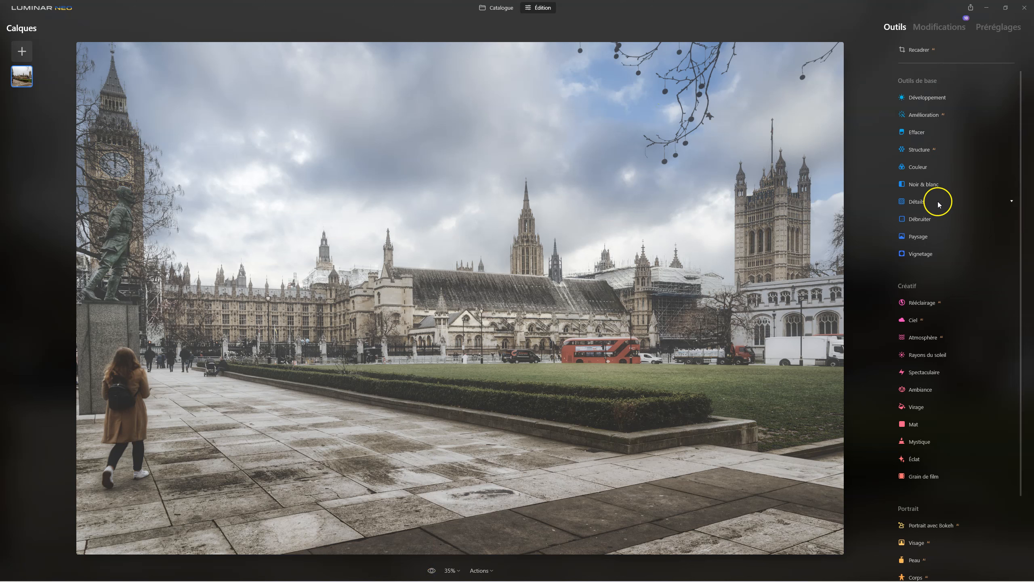
In the Couleur tool's HSL settings, set the Bleu Saturation to -55 to mute the sky's blue.
{"action": "left_click", "coordinate": [917, 166]}
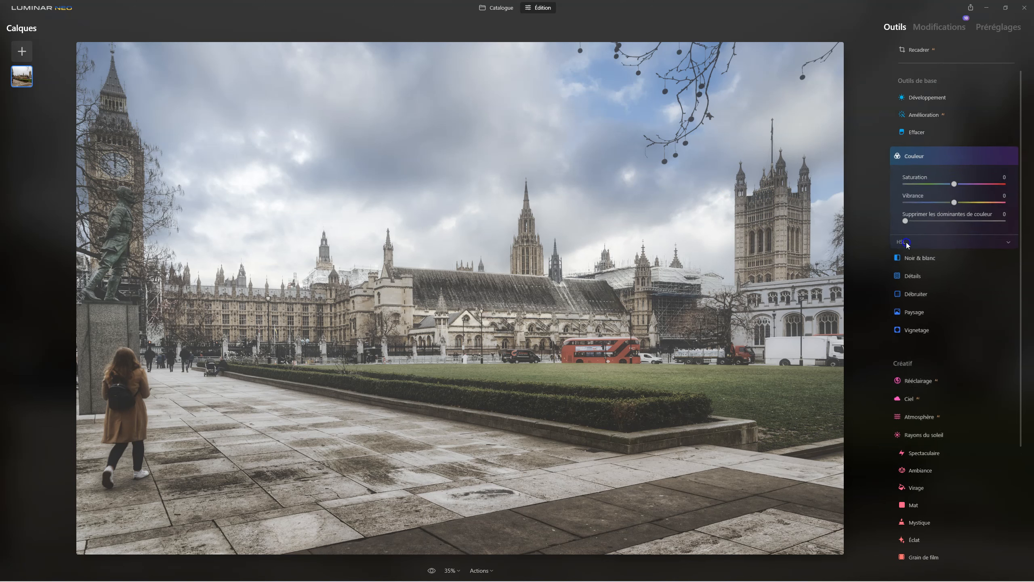
{"action": "left_click", "coordinate": [904, 242]}
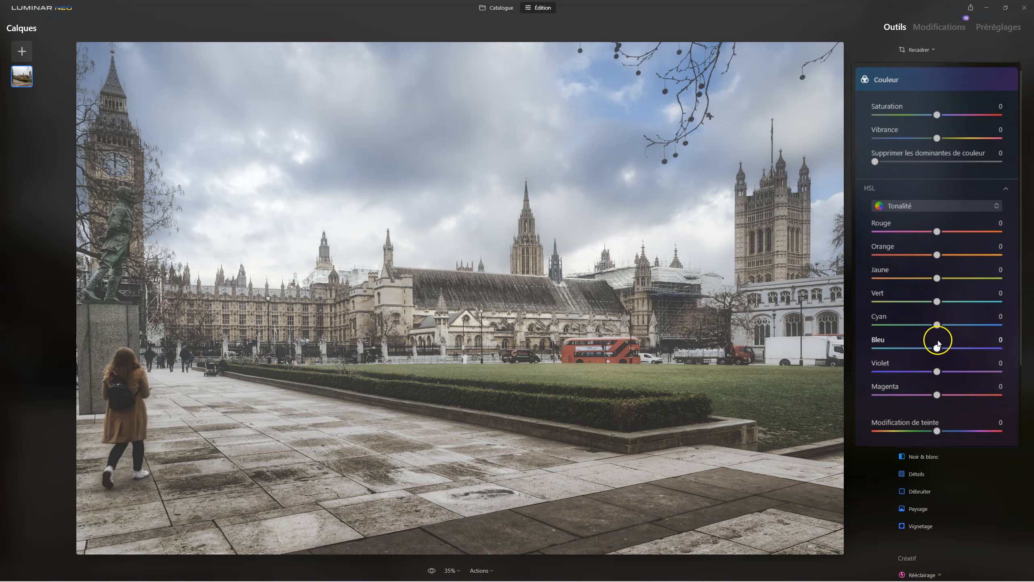
{"action": "left_click", "coordinate": [916, 206]}
{"action": "left_click", "coordinate": [916, 237]}
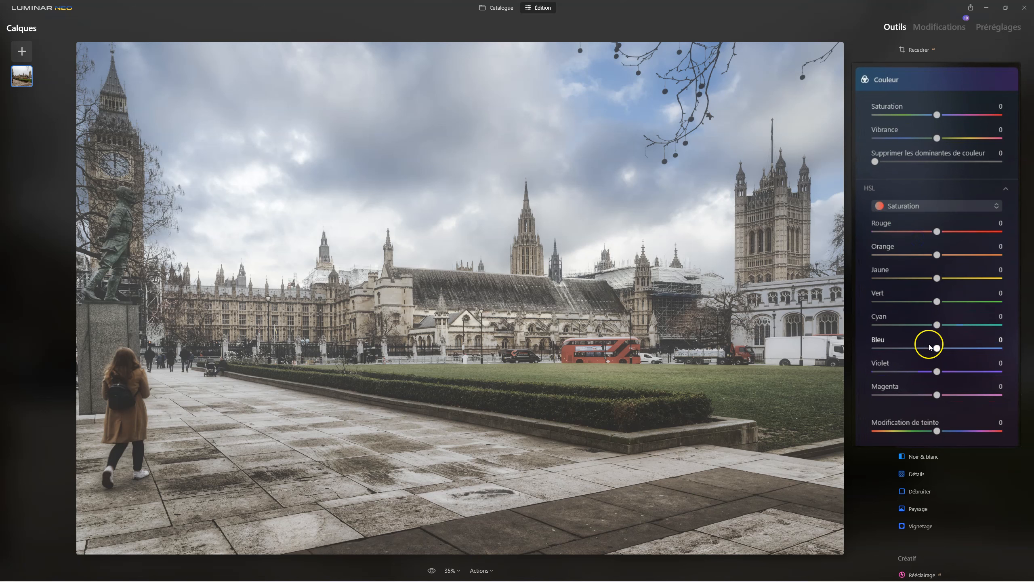
{"action": "left_click_drag", "start_coordinate": [929, 347], "coordinate": [892, 348]}
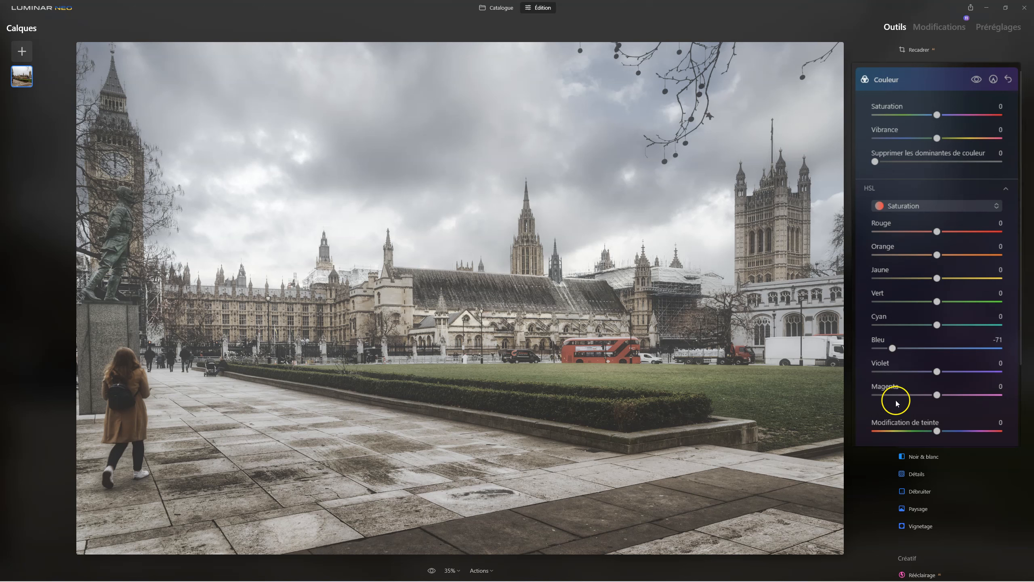
{"action": "left_click_drag", "start_coordinate": [892, 350], "coordinate": [901, 349]}
Set the HSL Luminance of Bleu to -35 and close the Couleur tool.
{"action": "left_click", "coordinate": [937, 211]}
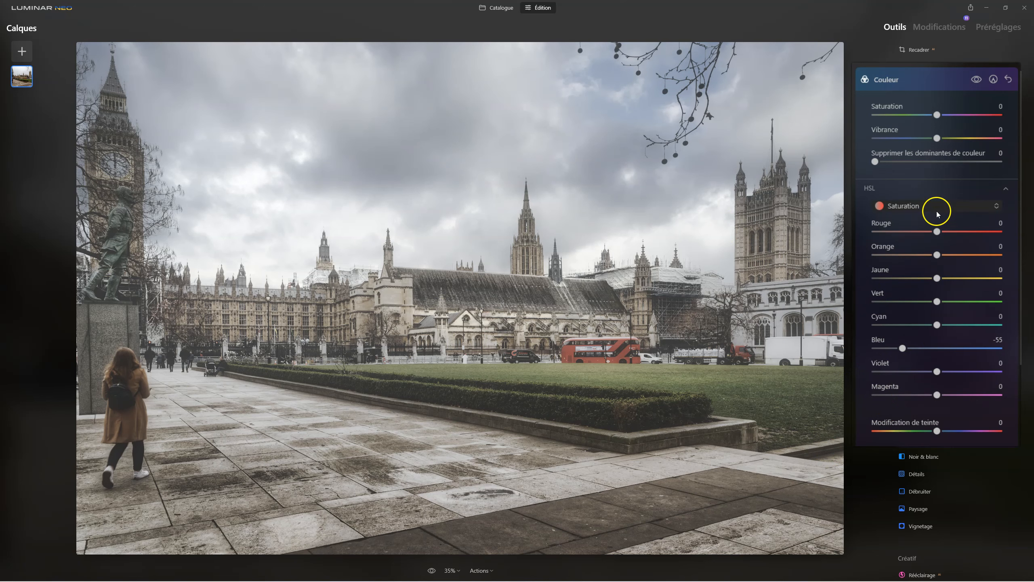
{"action": "left_click", "coordinate": [918, 260]}
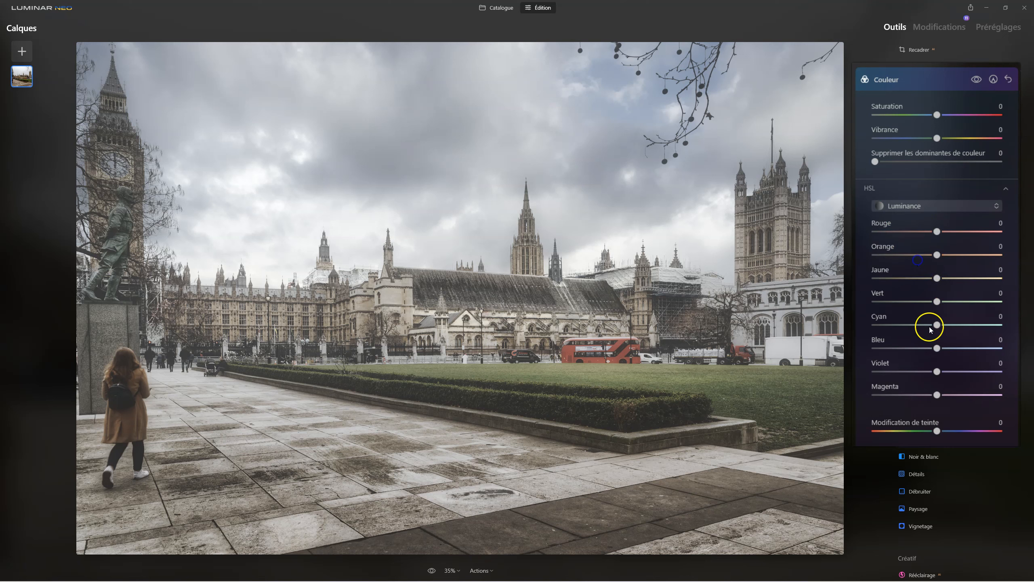
{"action": "left_click_drag", "start_coordinate": [937, 352], "coordinate": [915, 347]}
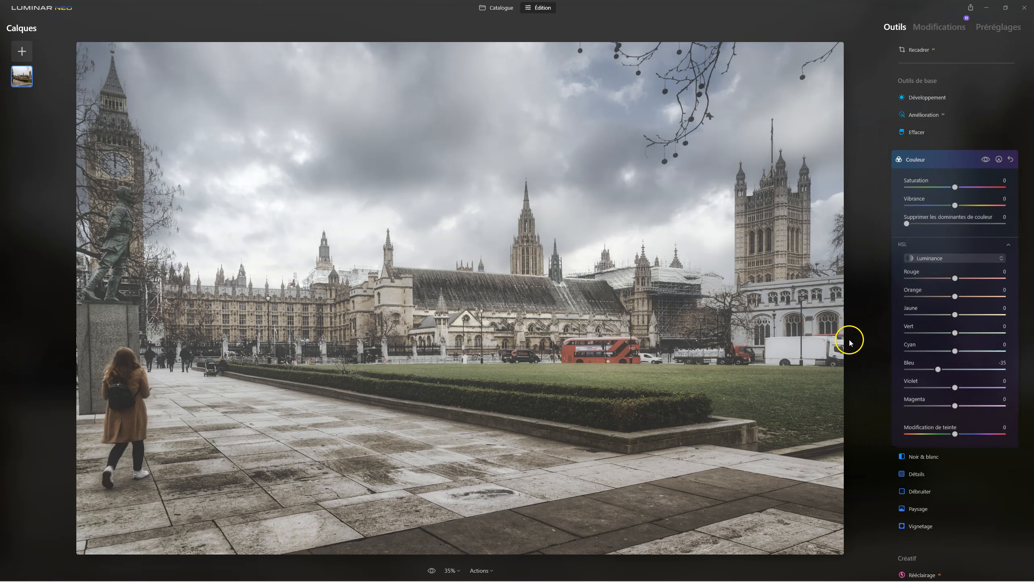
{"action": "left_click", "coordinate": [918, 167]}
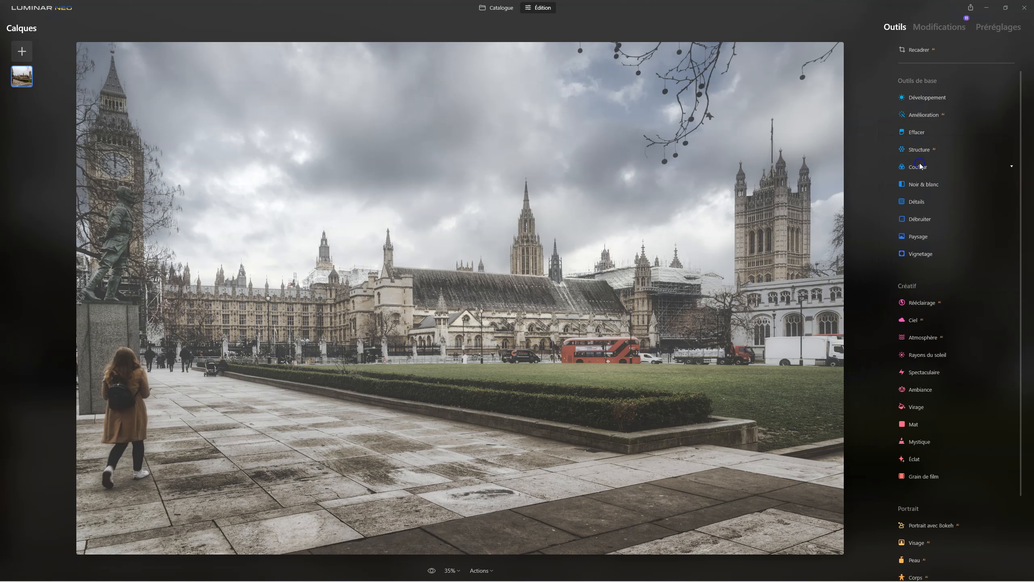
Examine the overall effect of the edits, including the muted blues, by repeatedly comparing the photo with the original.
{"action": "left_click", "coordinate": [430, 570]}
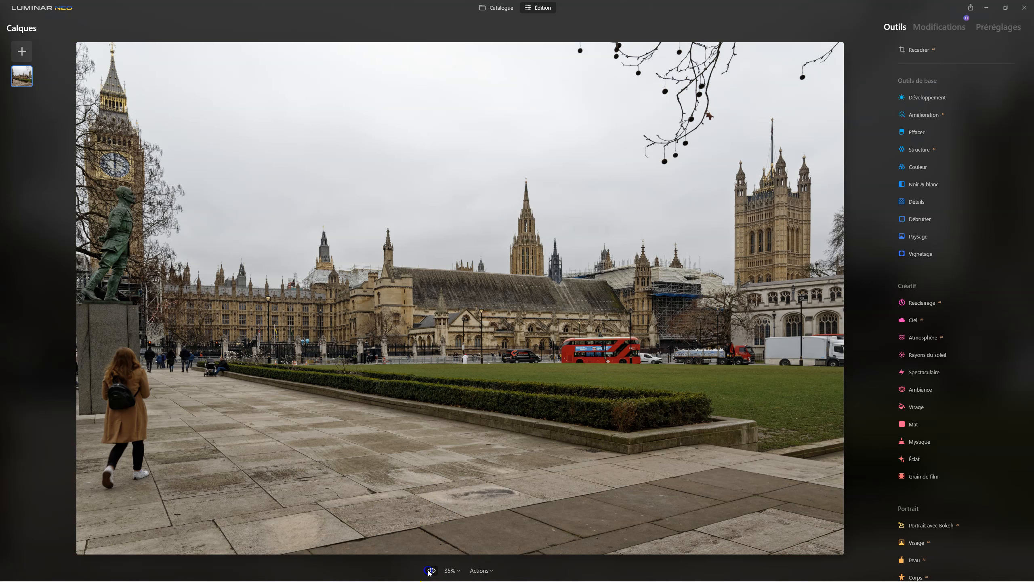
{"action": "left_click", "coordinate": [430, 570]}
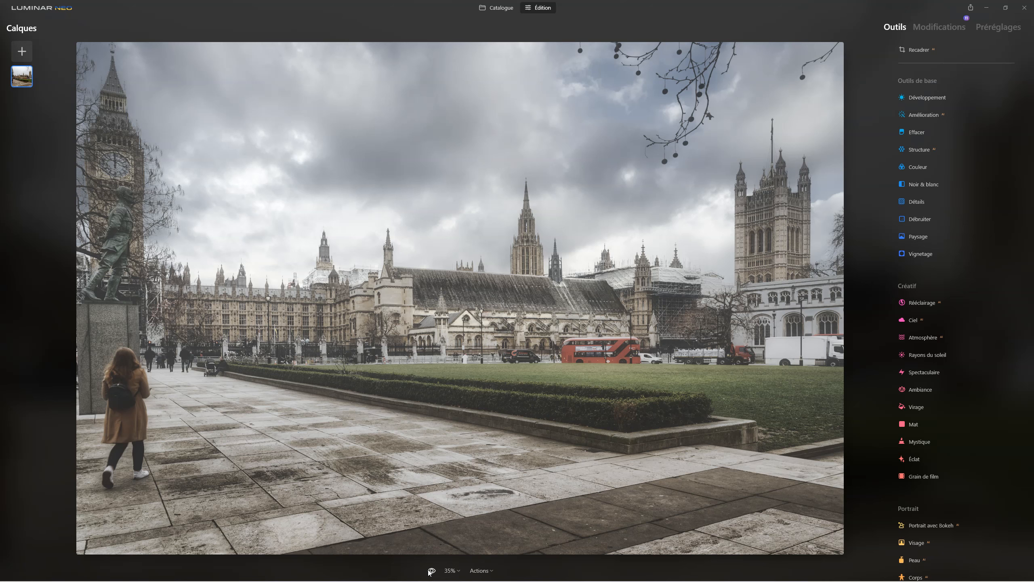
{"action": "left_click", "coordinate": [430, 571]}
{"action": "left_click", "coordinate": [429, 570]}
{"action": "left_click", "coordinate": [430, 570]}
{"action": "left_click", "coordinate": [430, 571]}
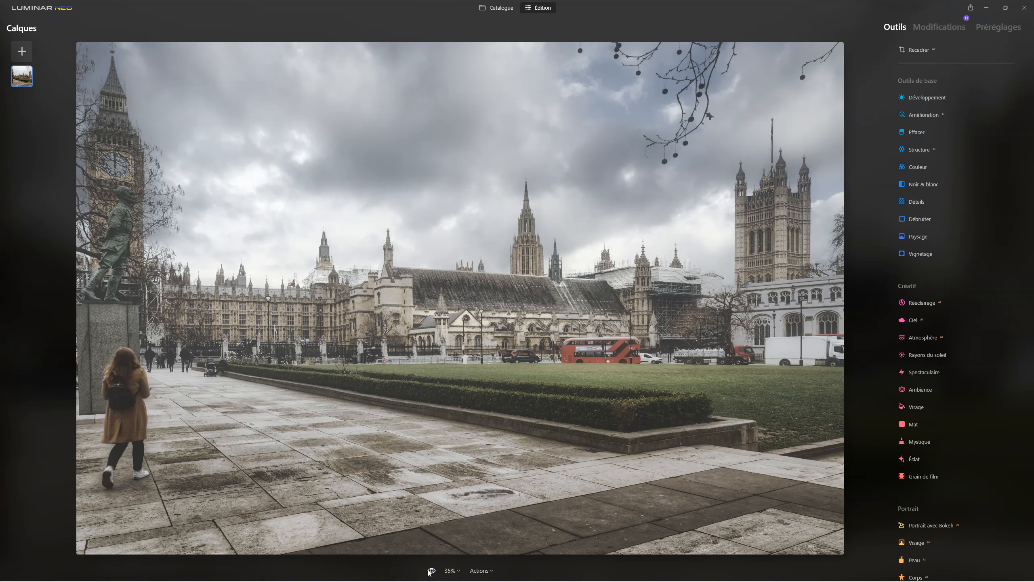